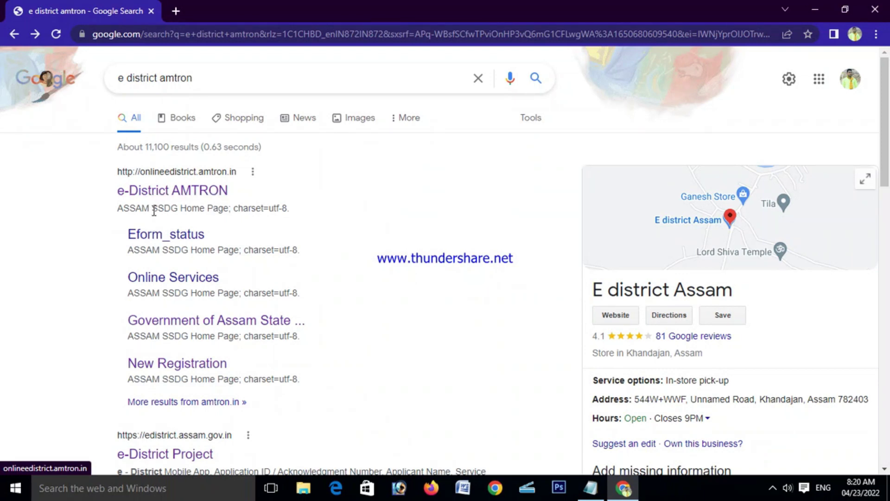
Open the e-District AMTRON site from the search results and bring up its citizen account creation form
{"action": "left_click", "coordinate": [184, 192]}
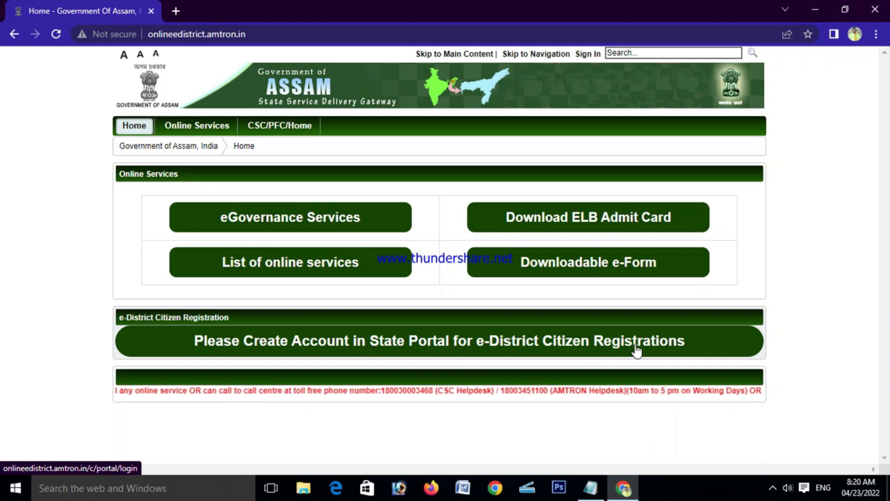
{"action": "left_click", "coordinate": [450, 347]}
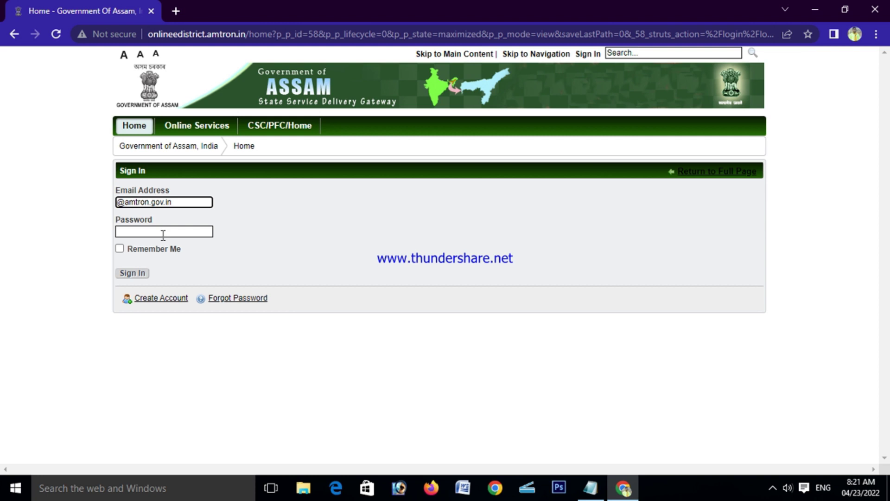
{"action": "left_click", "coordinate": [158, 301]}
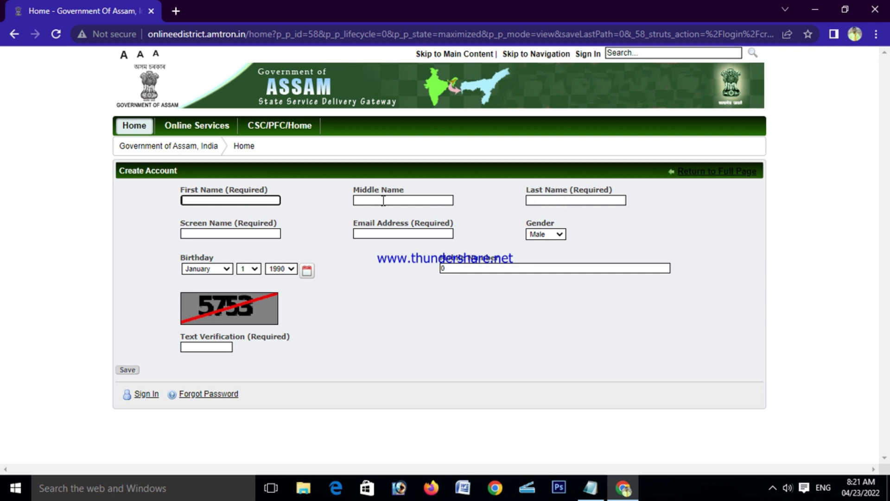
Examine the required name fields and the gender choices on the account creation form
{"action": "left_click", "coordinate": [592, 201]}
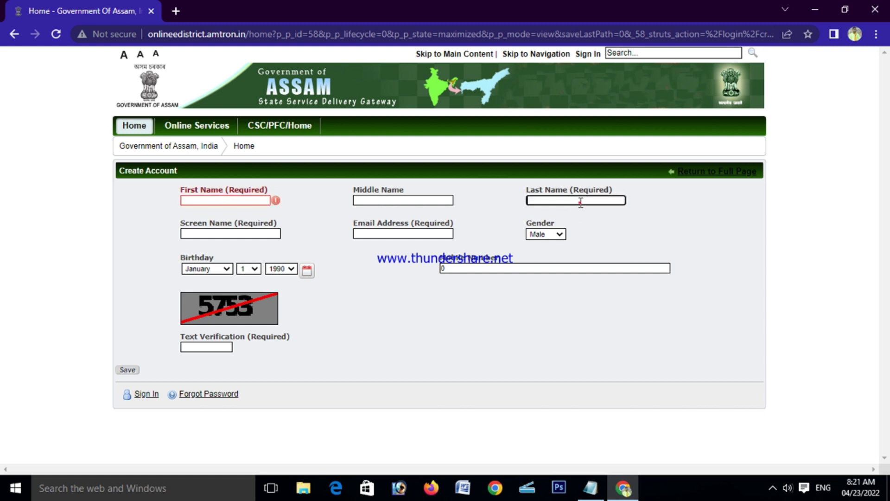
{"action": "left_click", "coordinate": [652, 200]}
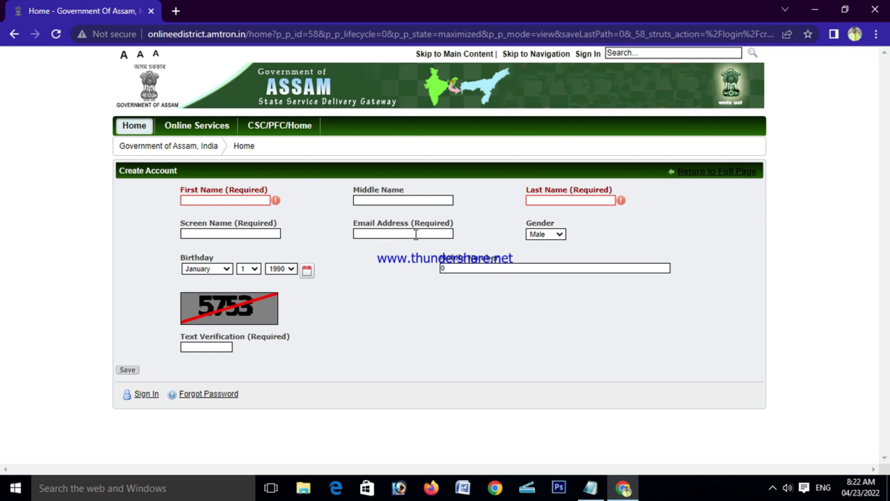
{"action": "left_click", "coordinate": [559, 236]}
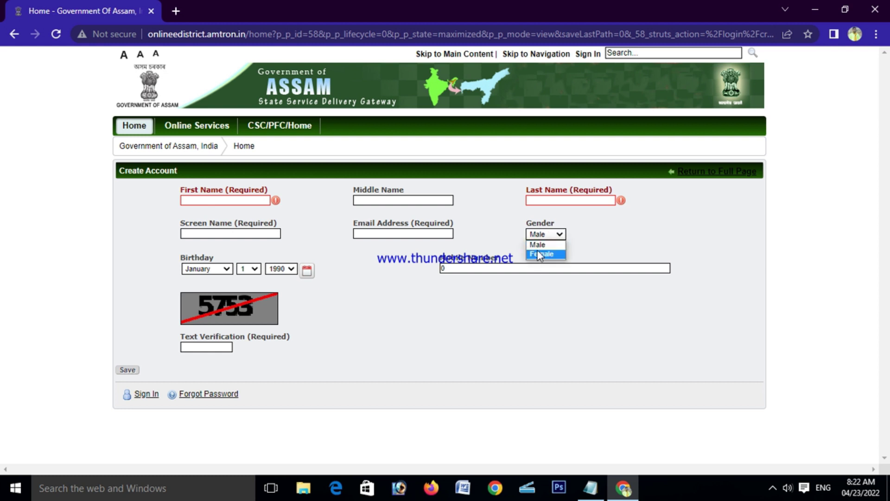
{"action": "left_click", "coordinate": [552, 244]}
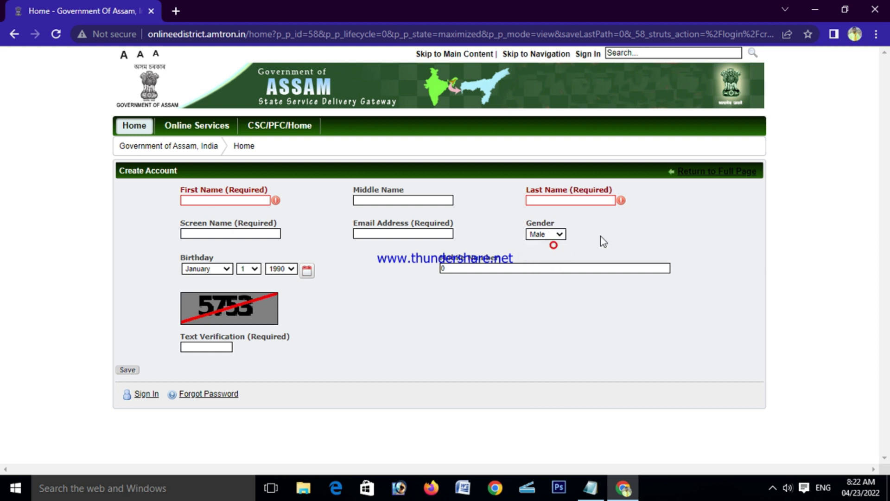
{"action": "left_click", "coordinate": [600, 236]}
Examine the year, day and month choices of the birthday field on the account creation form
{"action": "left_click", "coordinate": [290, 270]}
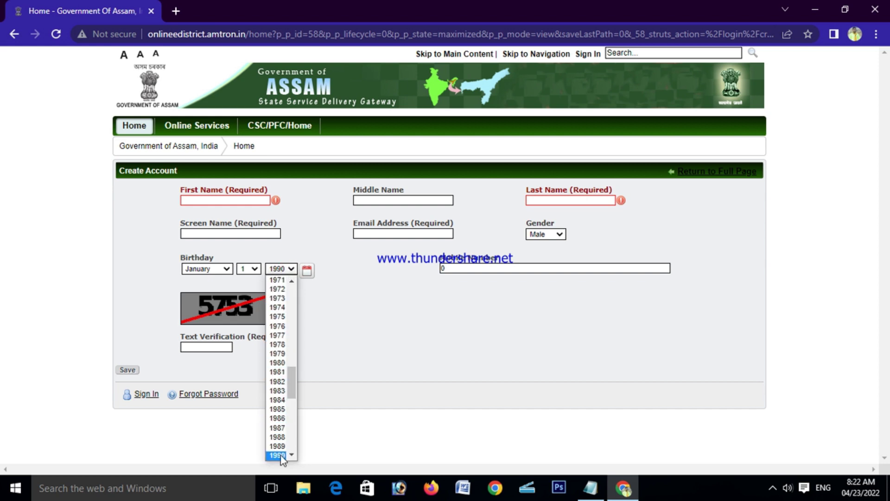
{"action": "left_click", "coordinate": [334, 302]}
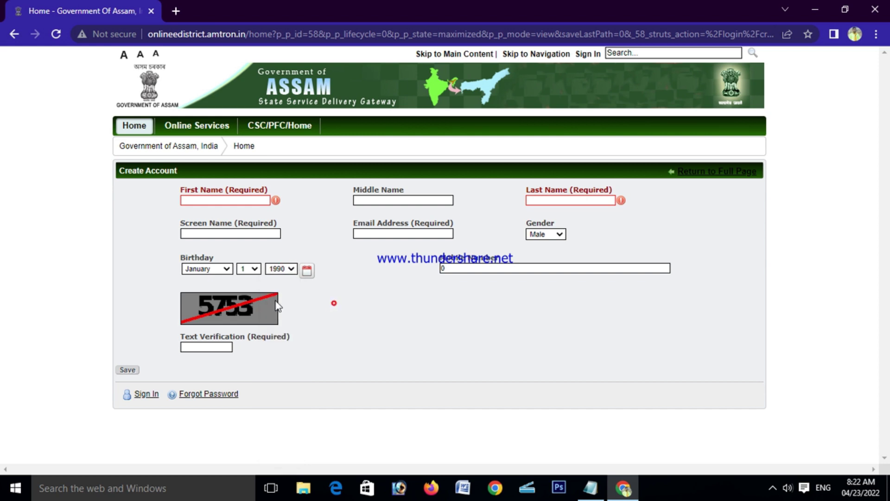
{"action": "left_click", "coordinate": [248, 270]}
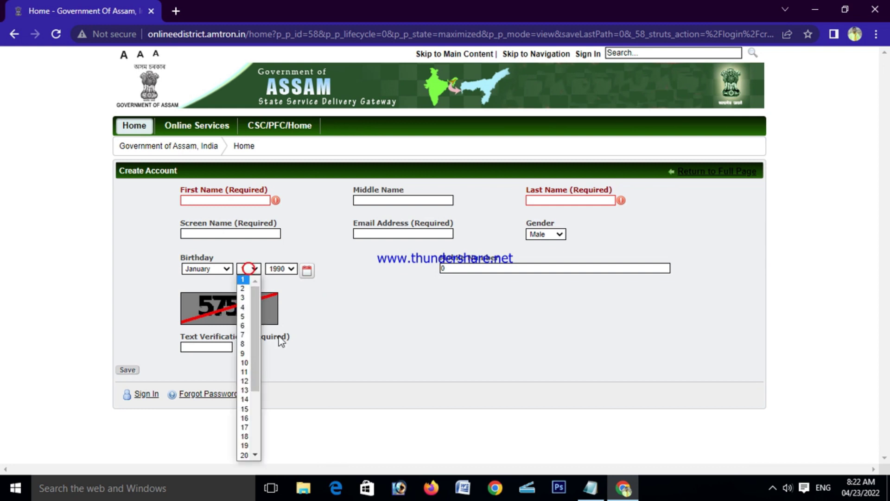
{"action": "left_click", "coordinate": [356, 312]}
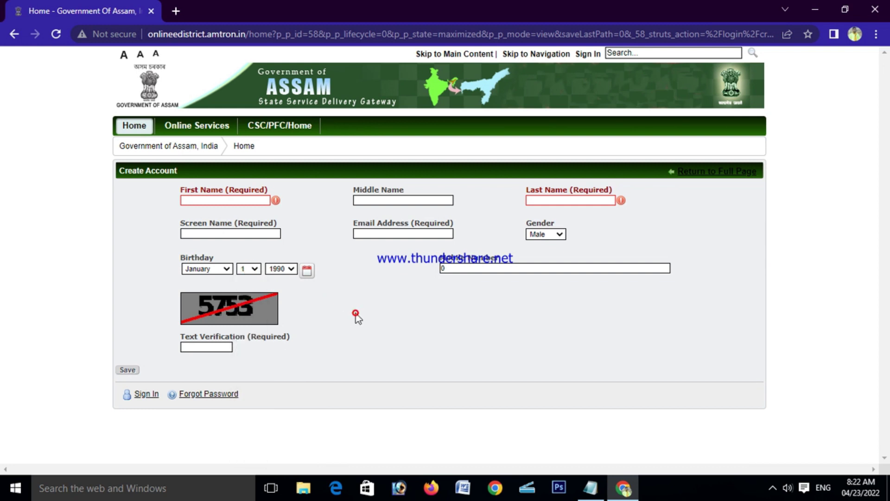
{"action": "left_click", "coordinate": [250, 268]}
{"action": "left_click", "coordinate": [403, 315]}
{"action": "left_click", "coordinate": [218, 270]}
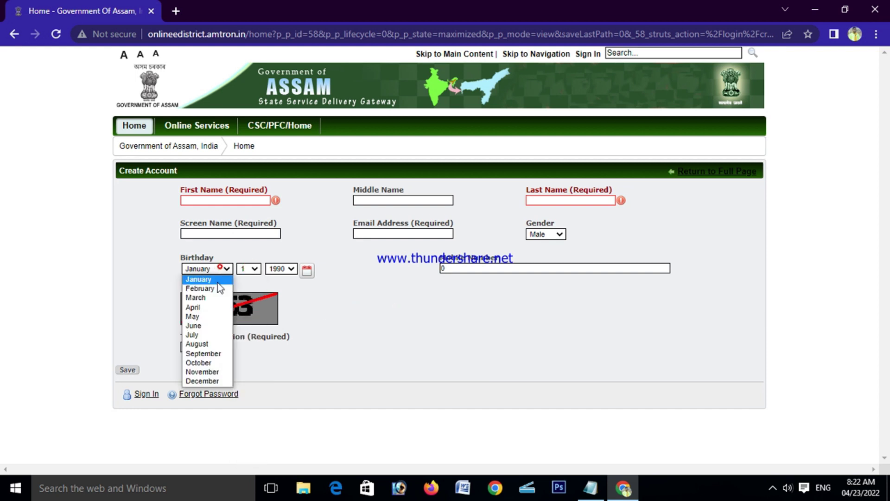
{"action": "left_click", "coordinate": [259, 304]}
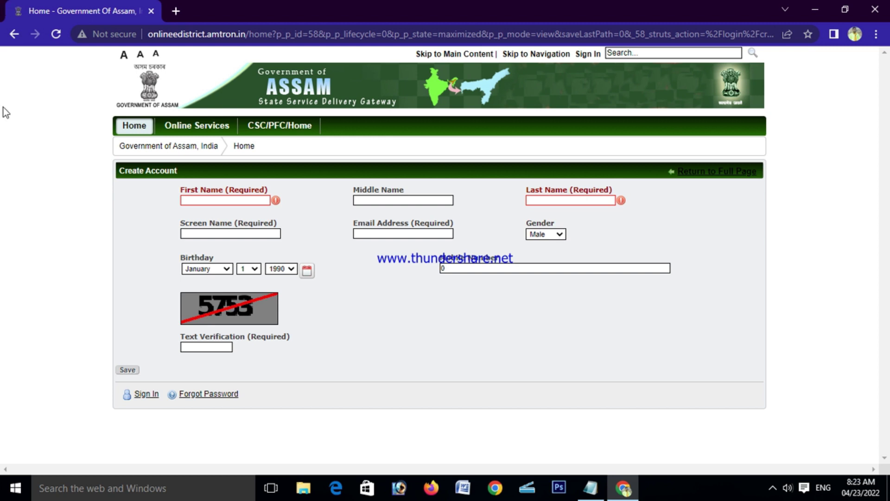
Return to the Government of Assam portal's home page and open the downloadable e-forms list
{"action": "left_click", "coordinate": [15, 36]}
{"action": "left_click", "coordinate": [12, 34]}
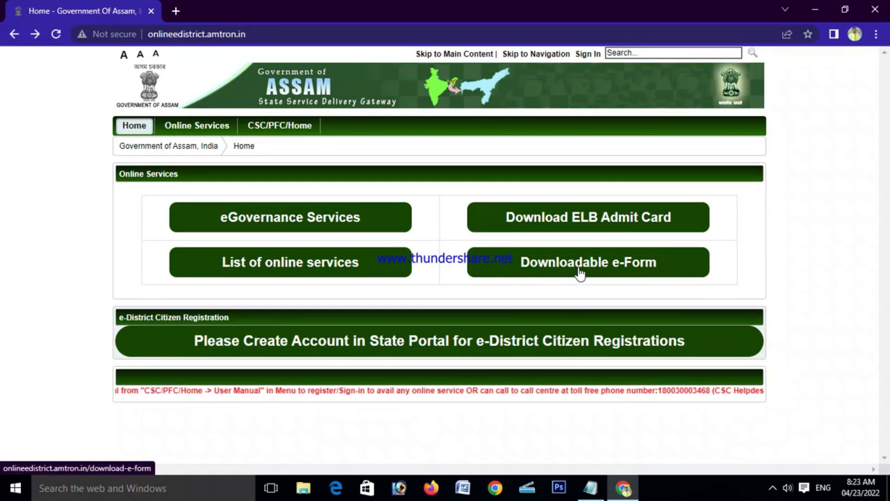
{"action": "left_click", "coordinate": [625, 269]}
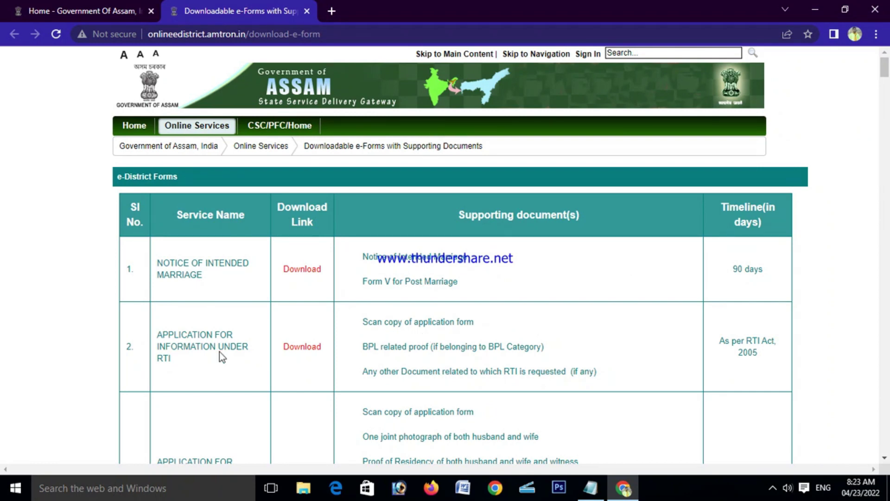
Look through the full table of e-District forms with their supporting documents and timelines
{"action": "scroll", "coordinate": [159, 354], "scroll_direction": "down", "scroll_amount": 20}
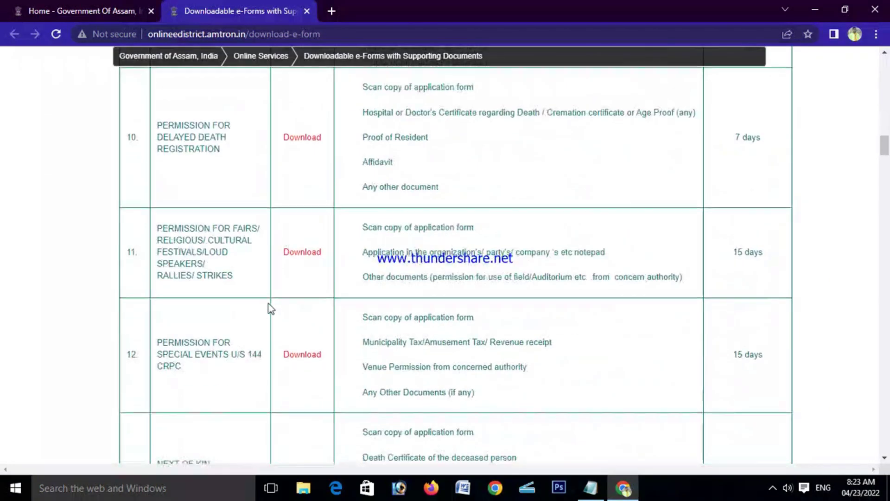
{"action": "scroll", "coordinate": [760, 306], "scroll_direction": "down", "scroll_amount": 20}
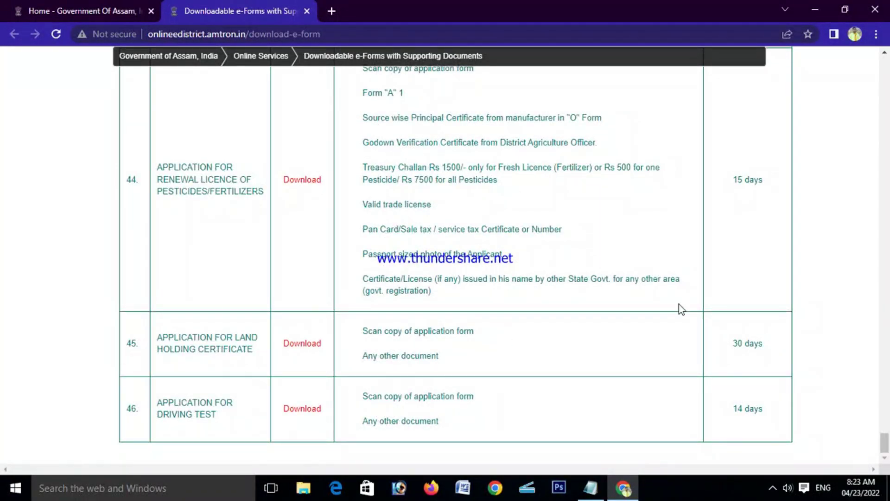
{"action": "scroll", "coordinate": [517, 238], "scroll_direction": "up", "scroll_amount": 1}
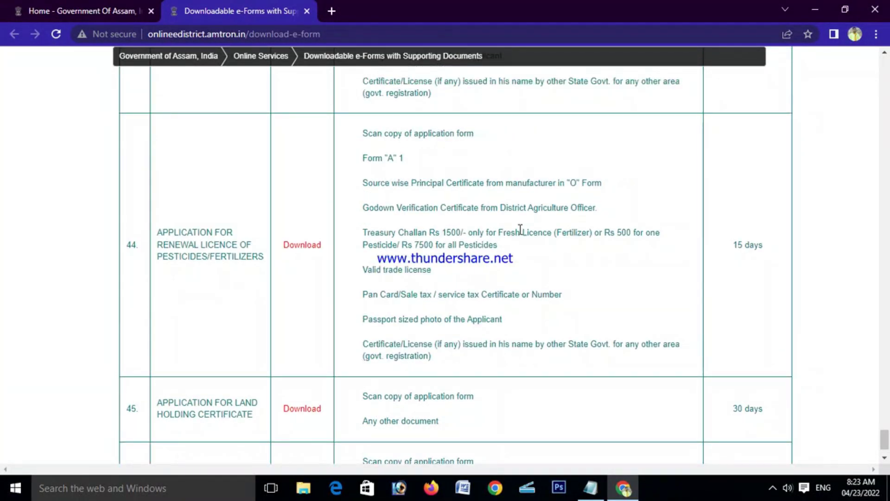
{"action": "scroll", "coordinate": [520, 229], "scroll_direction": "down", "scroll_amount": 1}
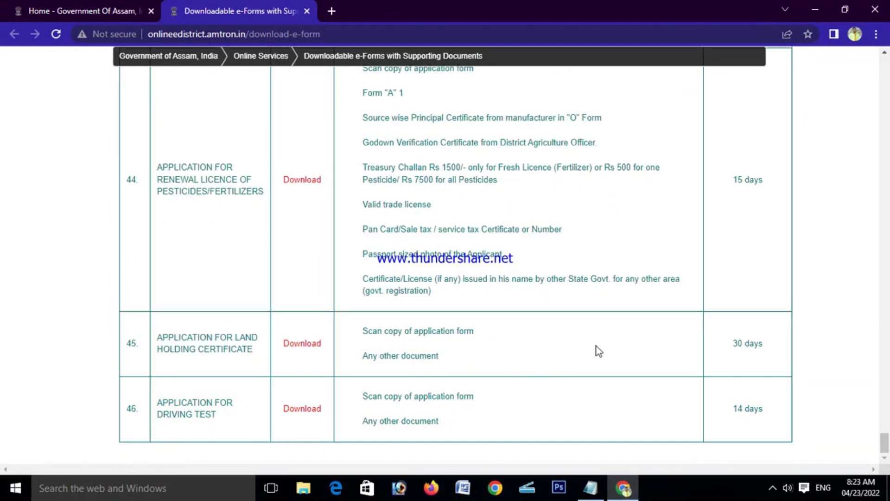
{"action": "scroll", "coordinate": [570, 323], "scroll_direction": "up", "scroll_amount": 20}
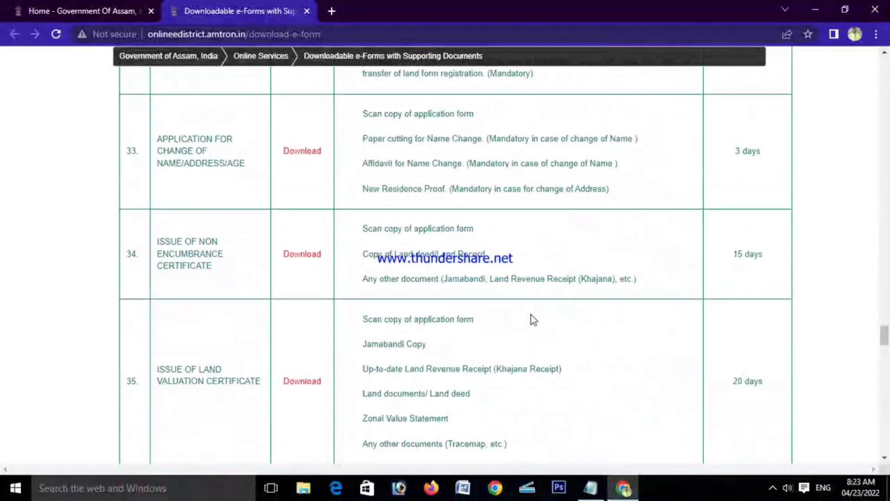
{"action": "scroll", "coordinate": [537, 320], "scroll_direction": "up", "scroll_amount": 20}
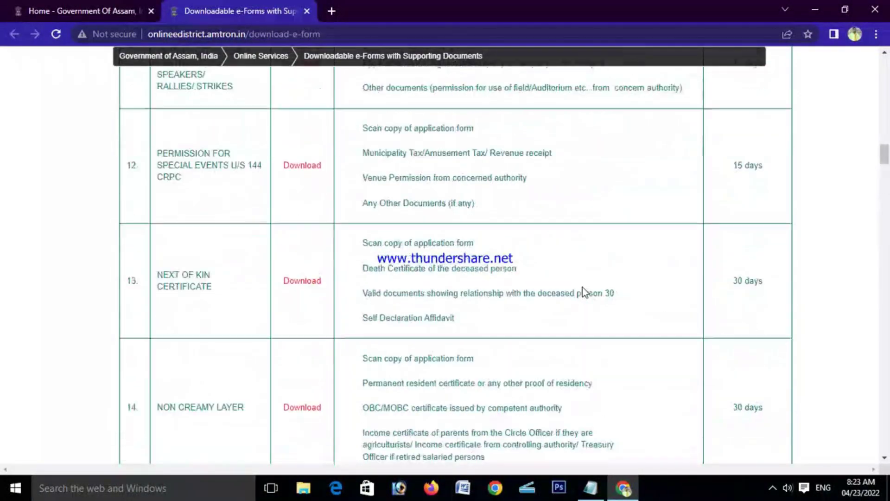
{"action": "scroll", "coordinate": [489, 290], "scroll_direction": "up", "scroll_amount": 15}
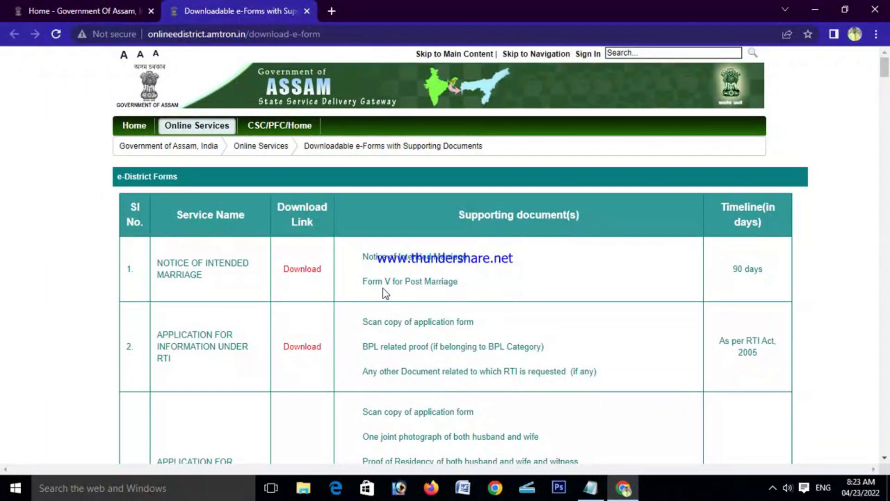
Find the Income Certificate entry in the e-District forms table and highlight "Address proof" among its supporting documents
{"action": "scroll", "coordinate": [240, 180], "scroll_direction": "down", "scroll_amount": 3}
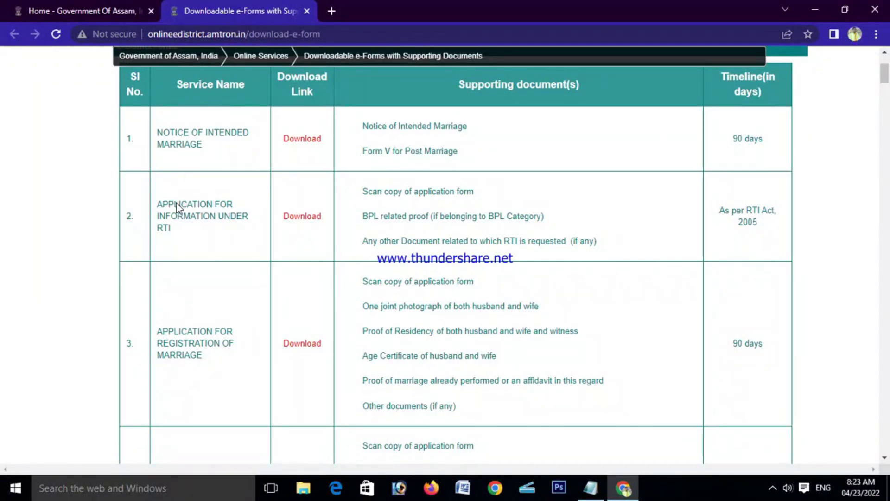
{"action": "scroll", "coordinate": [200, 325], "scroll_direction": "down", "scroll_amount": 3}
{"action": "scroll", "coordinate": [200, 306], "scroll_direction": "down", "scroll_amount": 10}
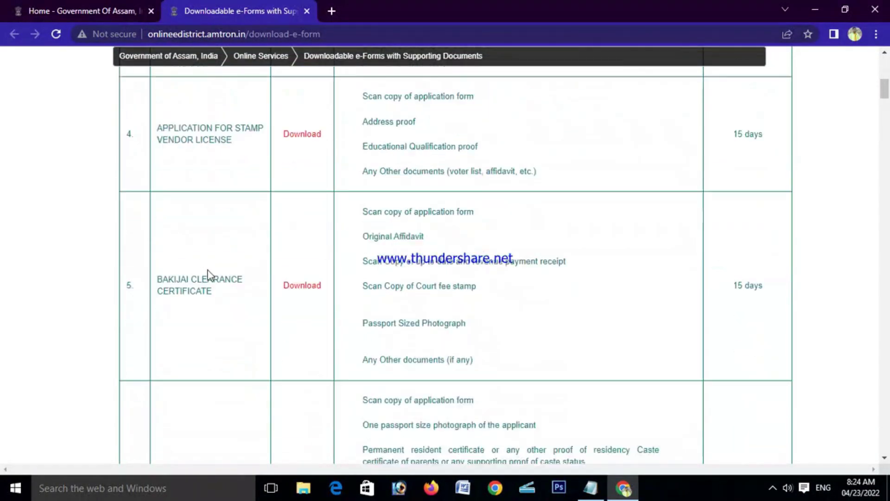
{"action": "scroll", "coordinate": [206, 263], "scroll_direction": "down", "scroll_amount": 6}
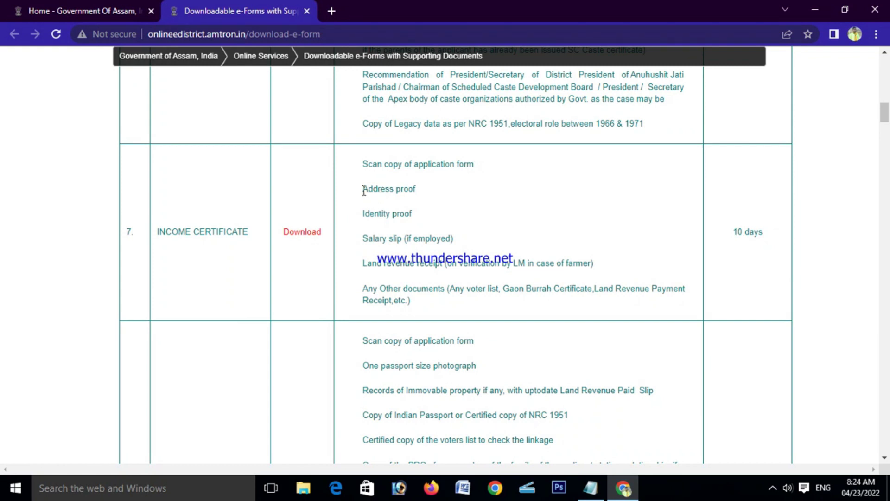
{"action": "left_click_drag", "start_coordinate": [364, 190], "coordinate": [443, 198]}
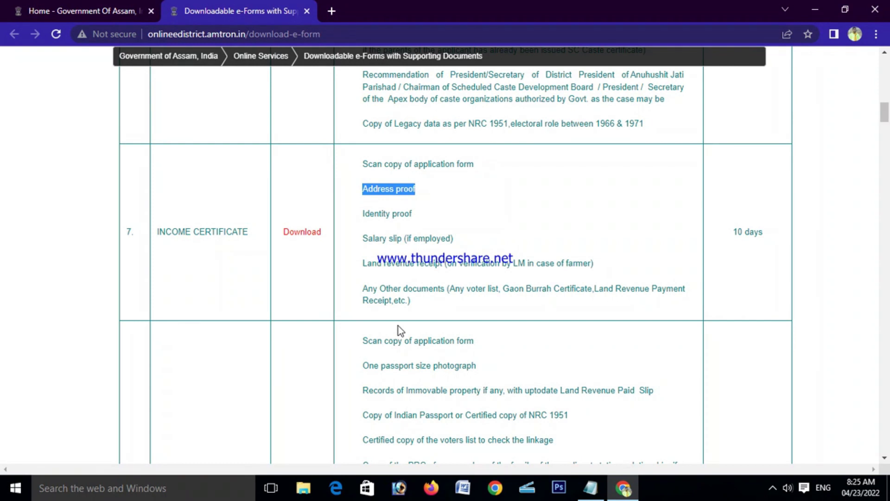
Open the Income Certificate application form and review its applicant, permanent address and supporting document sections
{"action": "left_click", "coordinate": [302, 231]}
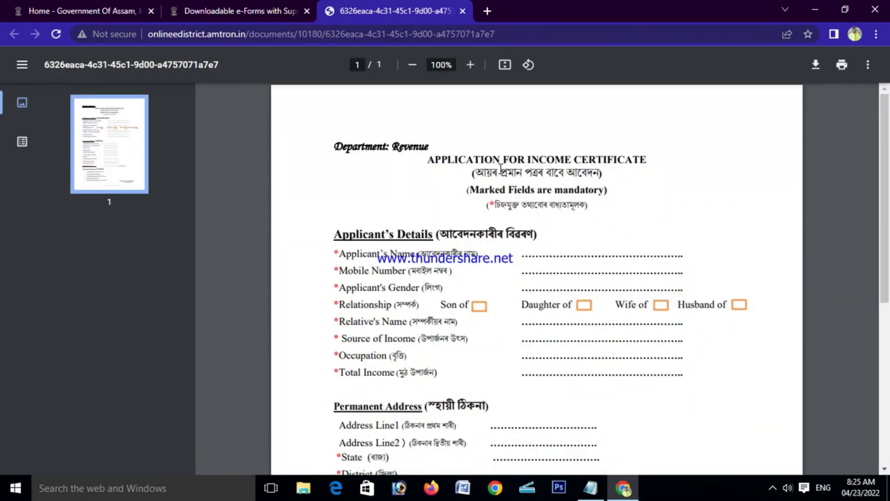
{"action": "scroll", "coordinate": [514, 214], "scroll_direction": "down", "scroll_amount": 3}
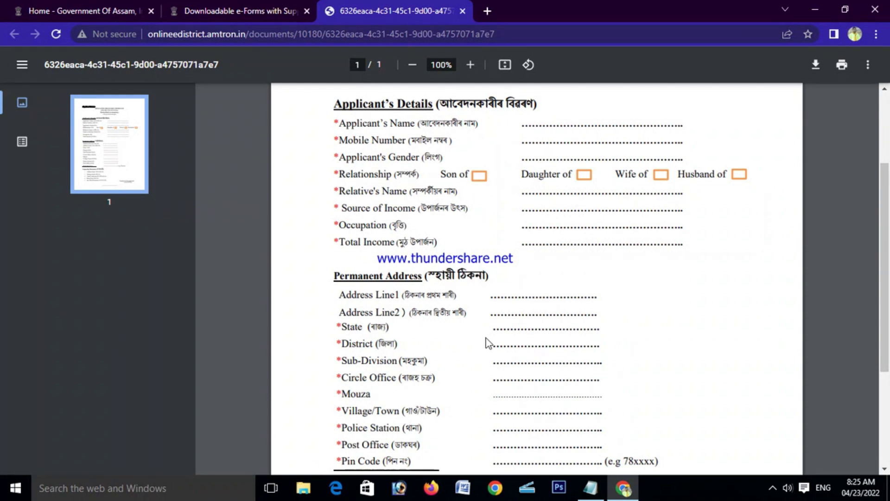
{"action": "scroll", "coordinate": [518, 292], "scroll_direction": "down", "scroll_amount": 4}
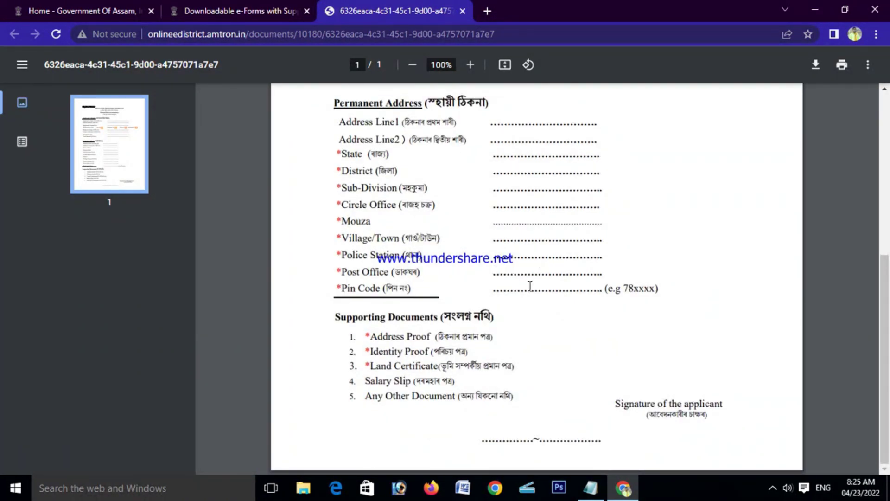
{"action": "scroll", "coordinate": [534, 284], "scroll_direction": "up", "scroll_amount": 4}
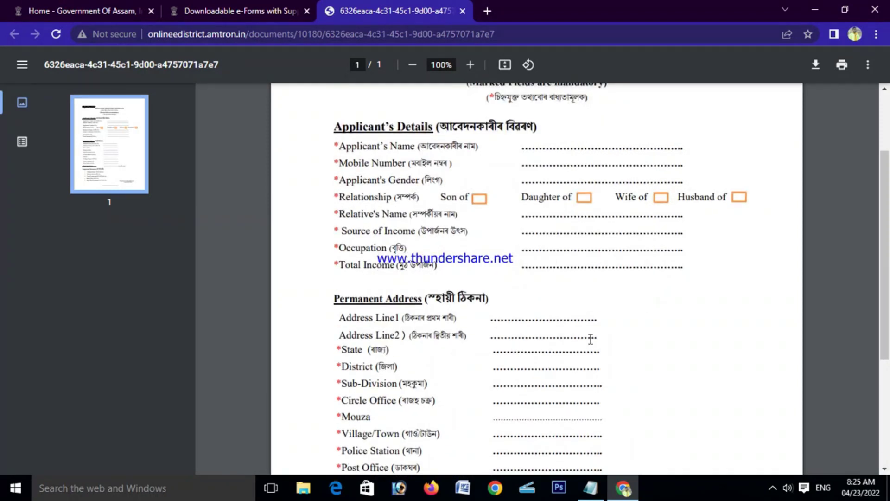
Download the Income Certificate application form PDF and return to the downloadable e-forms page
{"action": "left_click", "coordinate": [816, 65]}
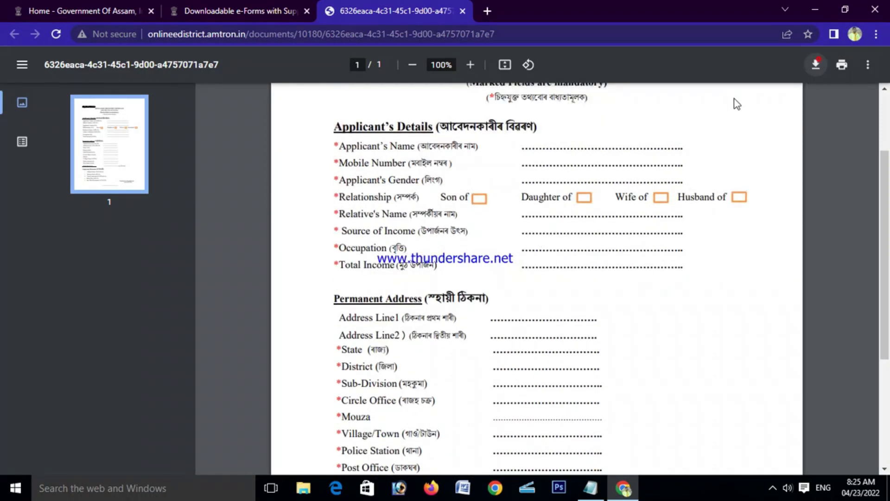
{"action": "left_click", "coordinate": [320, 292]}
{"action": "left_click", "coordinate": [249, 13]}
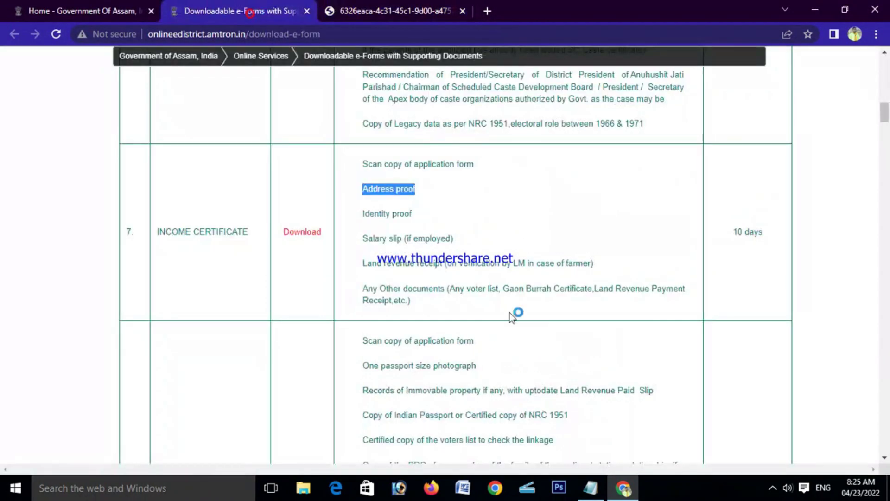
{"action": "key", "text": "alt+F4"}
Open a new Incognito window and search the web for "e form"
{"action": "left_click", "coordinate": [875, 33]}
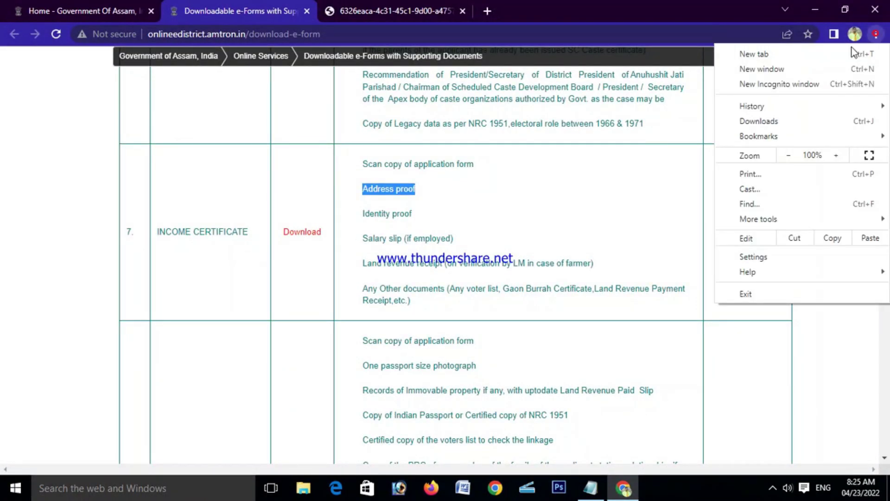
{"action": "mouse_move", "coordinate": [777, 101]}
{"action": "left_click", "coordinate": [766, 84]}
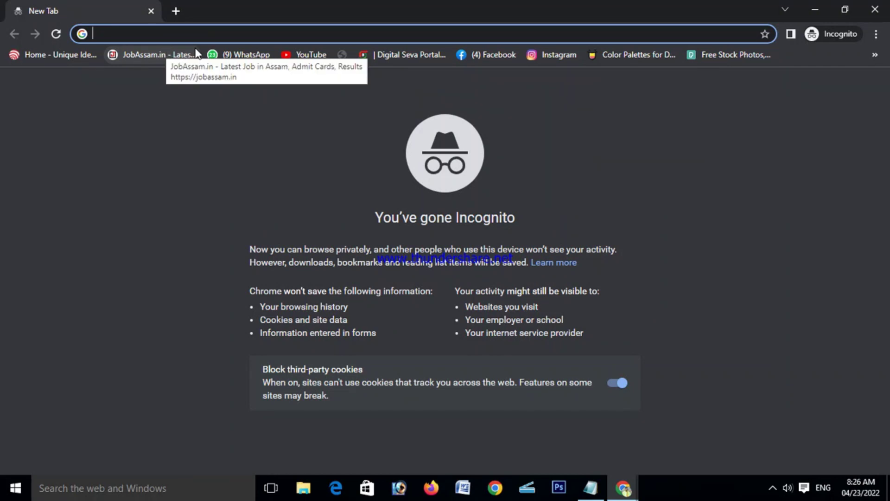
{"action": "type", "text": "e form"}
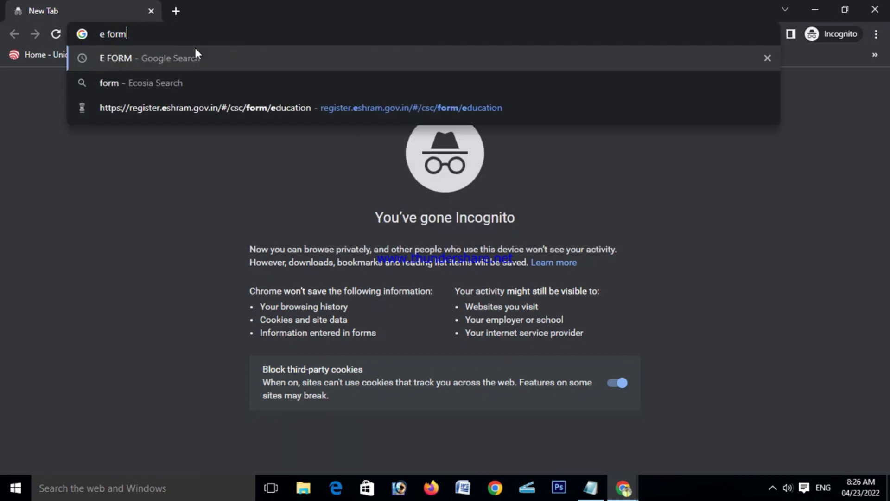
{"action": "key", "text": "Return"}
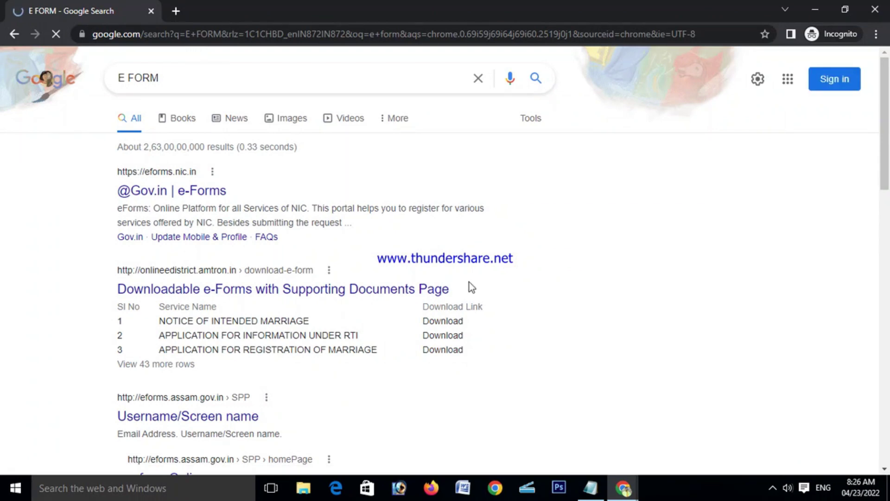
Look through the search results and open the eforms.assam.gov.in login page titled "Username/Screen name"
{"action": "scroll", "coordinate": [519, 251], "scroll_direction": "down", "scroll_amount": 3}
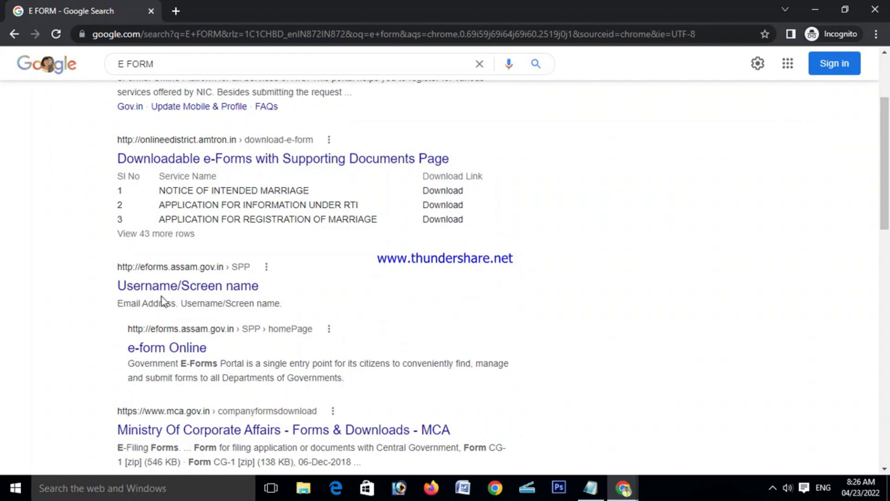
{"action": "scroll", "coordinate": [162, 301], "scroll_direction": "up", "scroll_amount": 3}
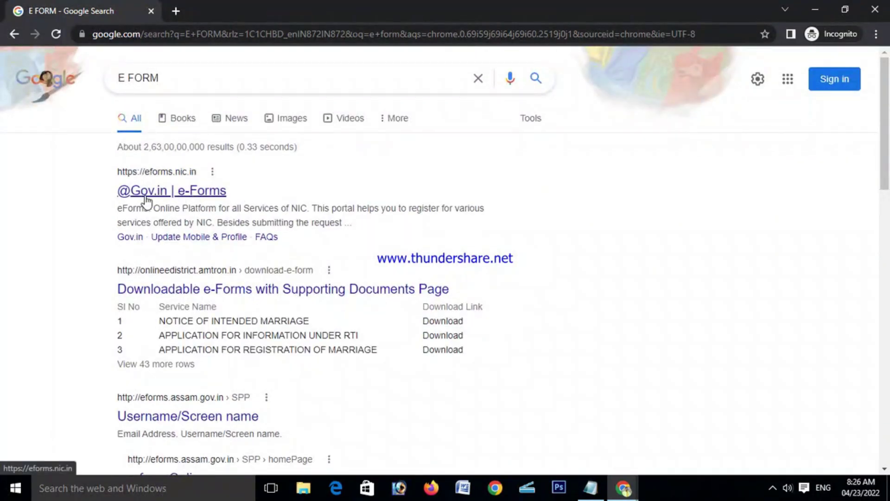
{"action": "scroll", "coordinate": [318, 278], "scroll_direction": "down", "scroll_amount": 2}
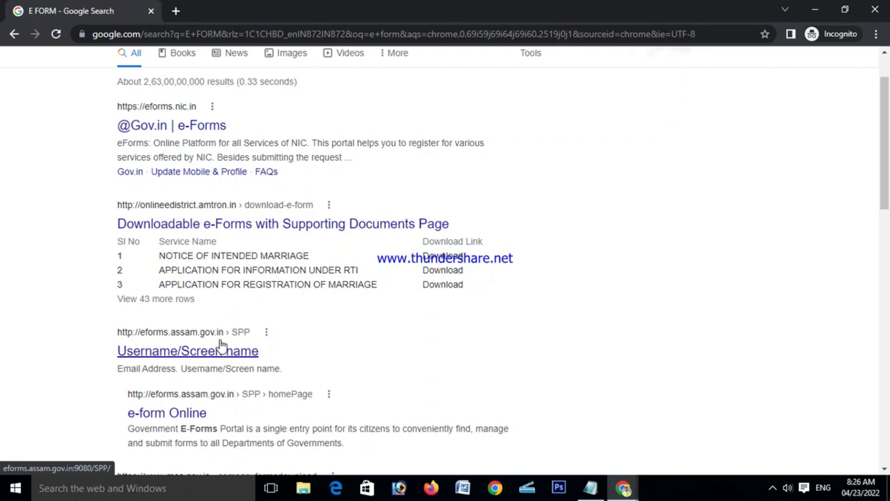
{"action": "left_click", "coordinate": [178, 356]}
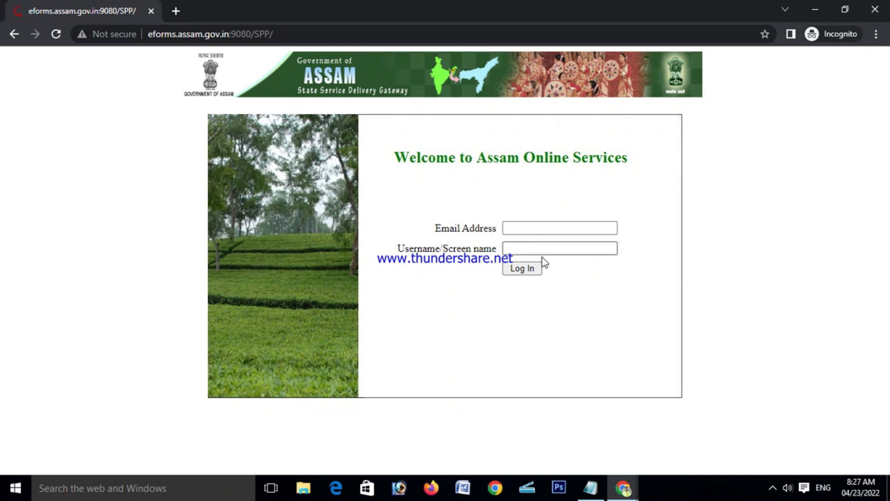
Fill in the account's saved e-mail address and log in to Assam Online Services
{"action": "left_click", "coordinate": [523, 228]}
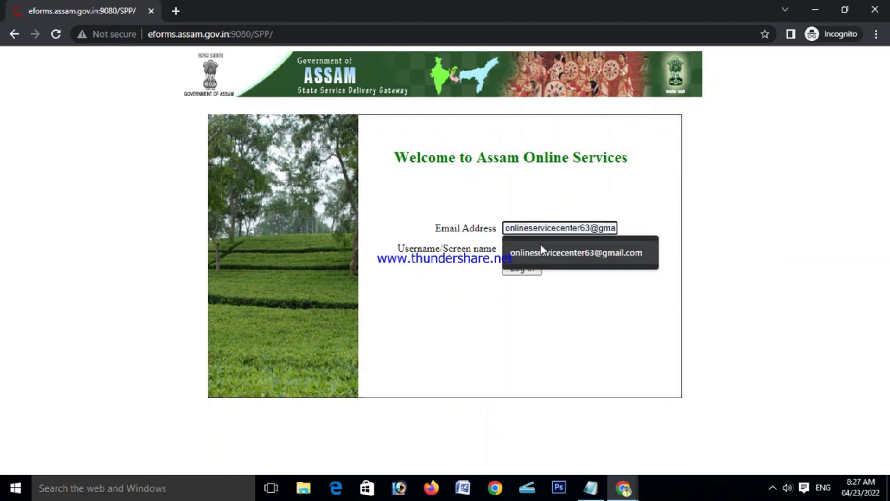
{"action": "left_click", "coordinate": [540, 250]}
{"action": "left_click", "coordinate": [528, 269]}
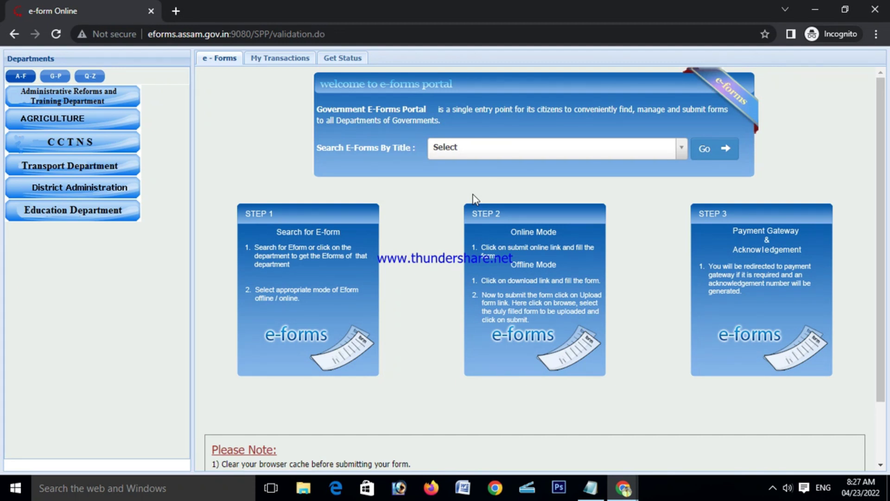
Browse the e-form titles, filter them by "inc", choose INCOME CERTIFICATE and run the search
{"action": "left_click", "coordinate": [649, 147]}
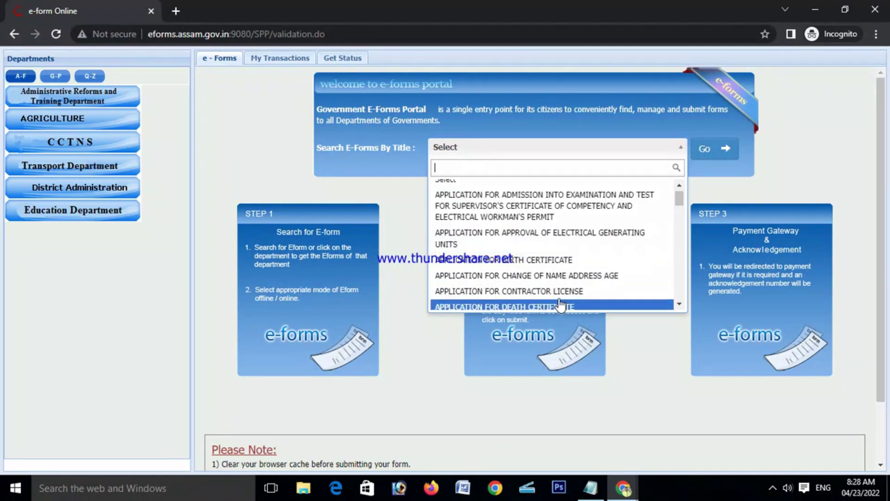
{"action": "scroll", "coordinate": [552, 260], "scroll_direction": "down", "scroll_amount": 10}
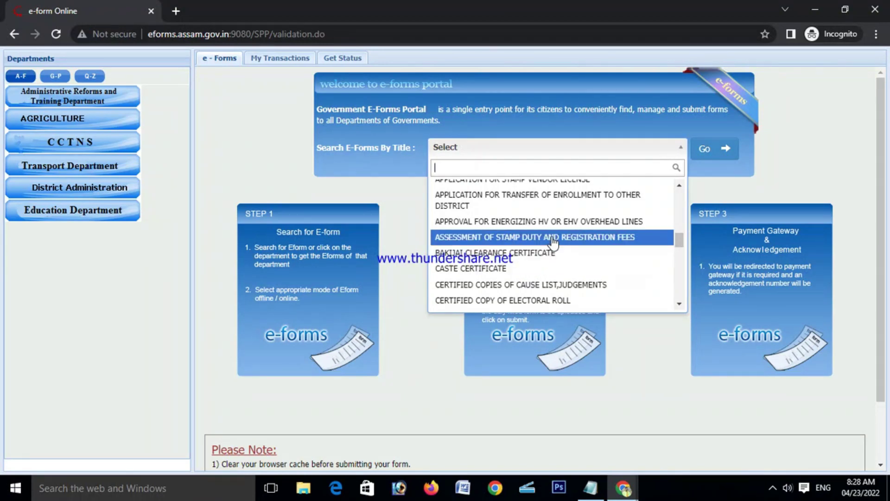
{"action": "scroll", "coordinate": [549, 241], "scroll_direction": "up", "scroll_amount": 5}
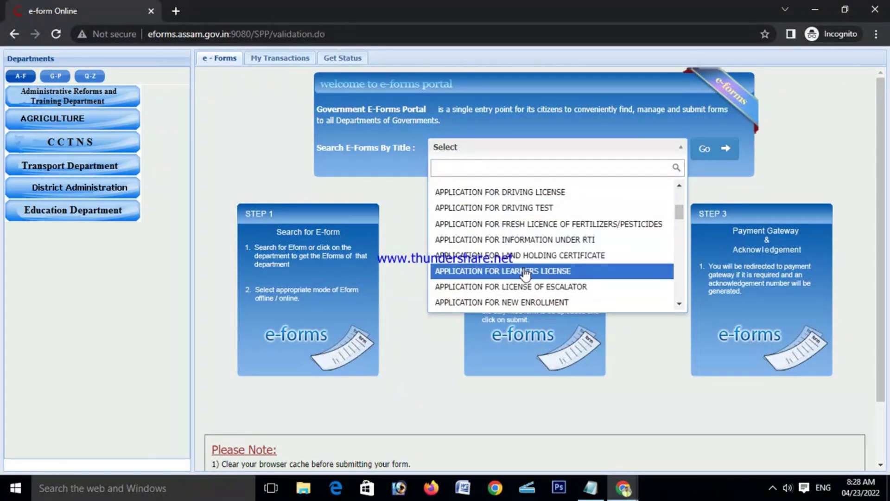
{"action": "scroll", "coordinate": [522, 272], "scroll_direction": "down", "scroll_amount": 2}
{"action": "scroll", "coordinate": [522, 278], "scroll_direction": "down", "scroll_amount": 2}
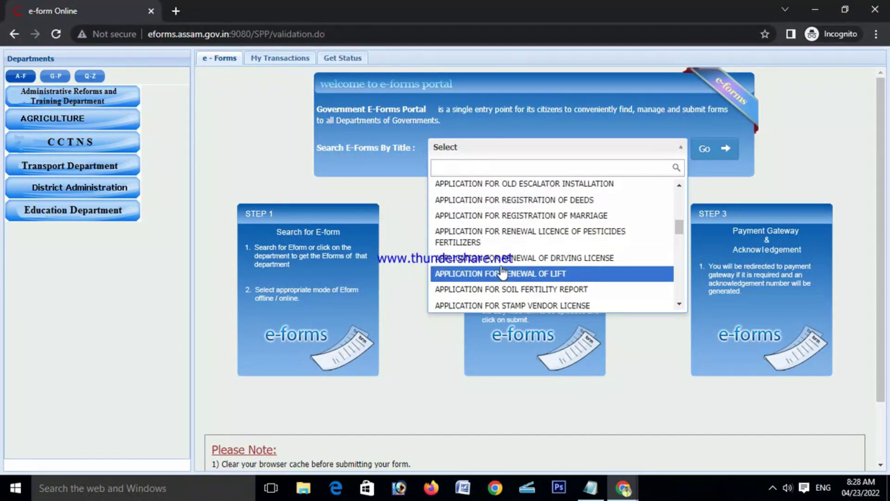
{"action": "scroll", "coordinate": [510, 259], "scroll_direction": "down", "scroll_amount": 3}
{"action": "scroll", "coordinate": [482, 195], "scroll_direction": "up", "scroll_amount": 1}
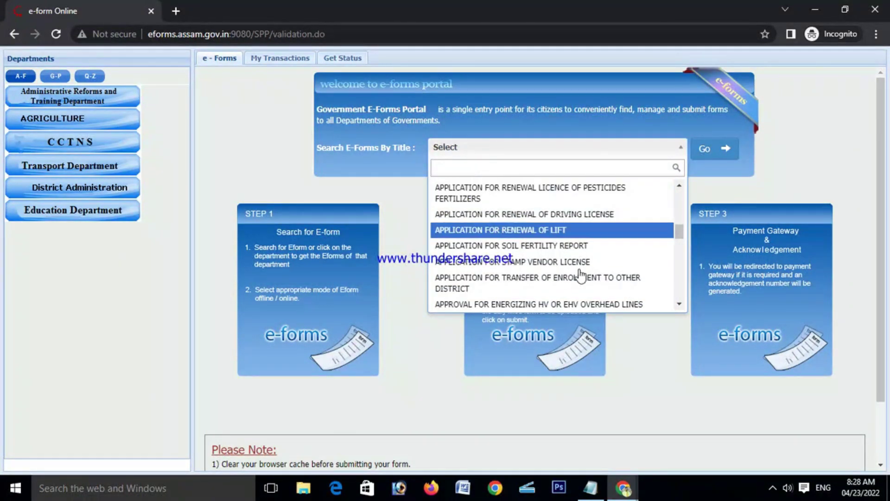
{"action": "left_click", "coordinate": [446, 168]}
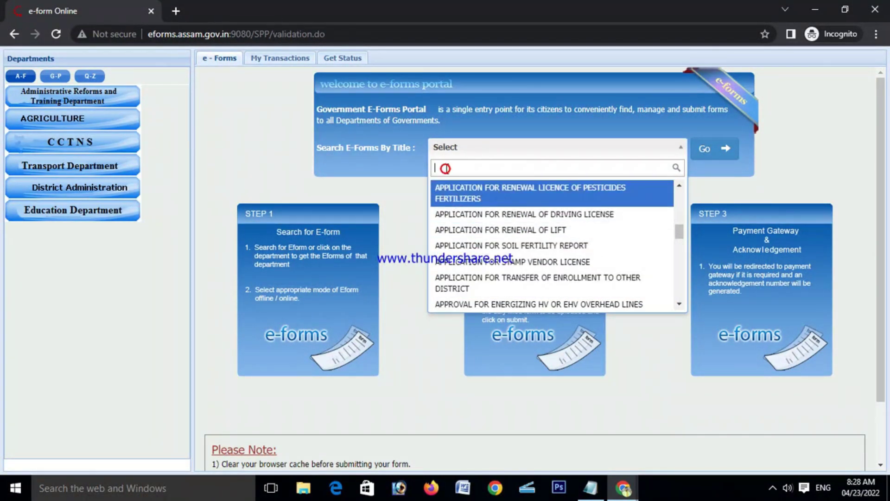
{"action": "type", "text": "inc"}
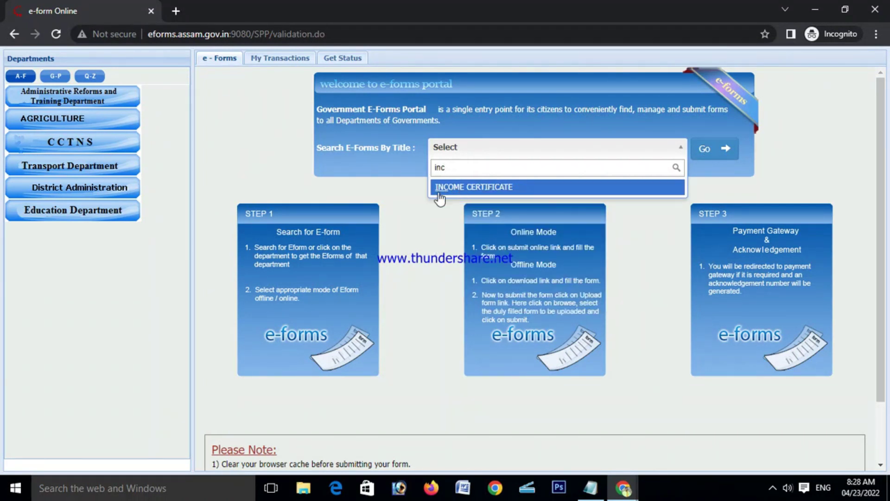
{"action": "left_click", "coordinate": [533, 190]}
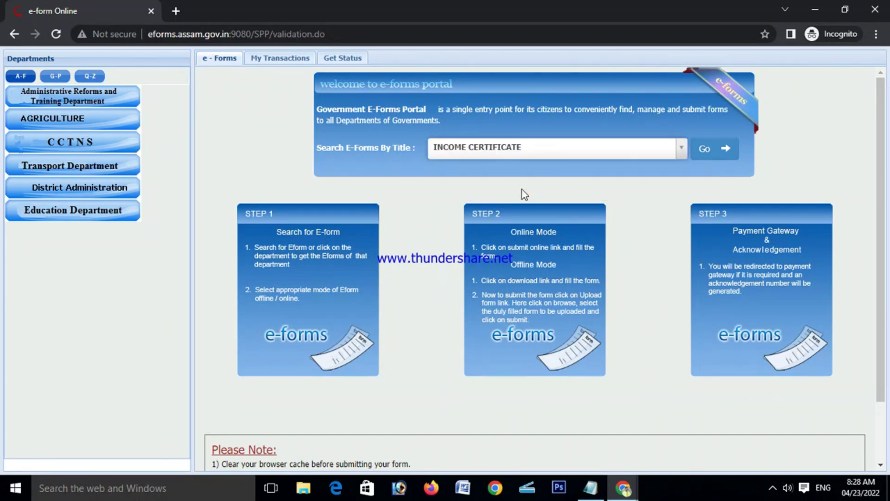
{"action": "left_click", "coordinate": [719, 157]}
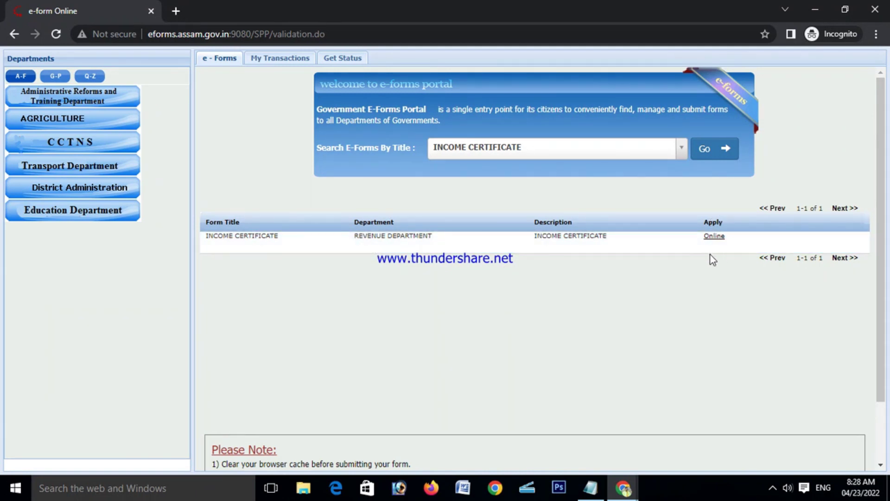
Apply online for the Income Certificate, start the online submission and maximize the application form window
{"action": "left_click", "coordinate": [714, 236]}
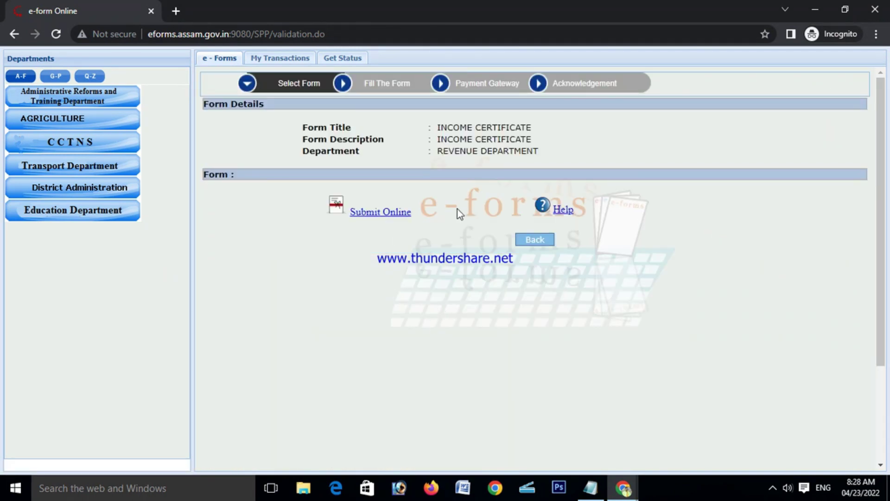
{"action": "left_click", "coordinate": [390, 213]}
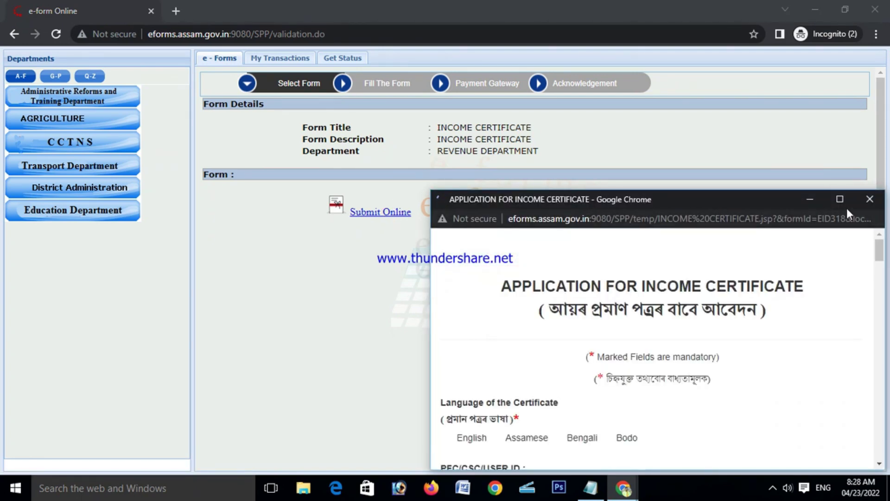
{"action": "left_click", "coordinate": [840, 199]}
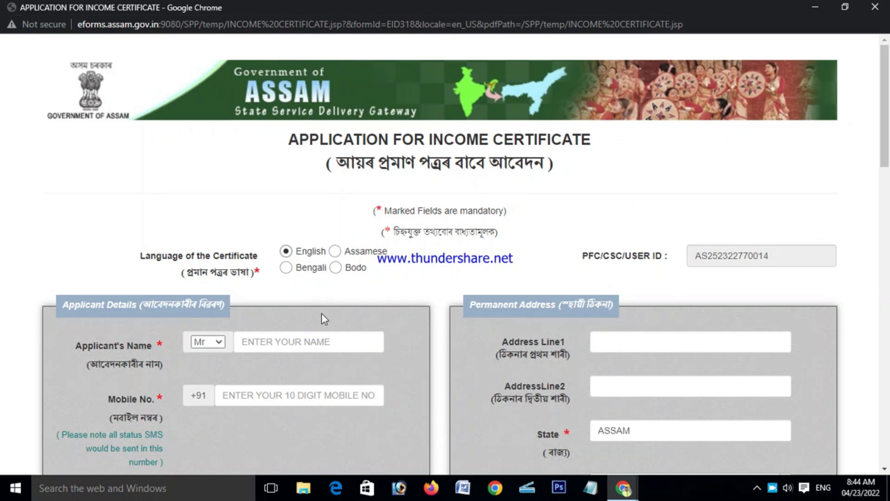
Choose Mr as the title for the applicant's name in the Applicant Details section
{"action": "scroll", "coordinate": [240, 232], "scroll_direction": "down", "scroll_amount": 1}
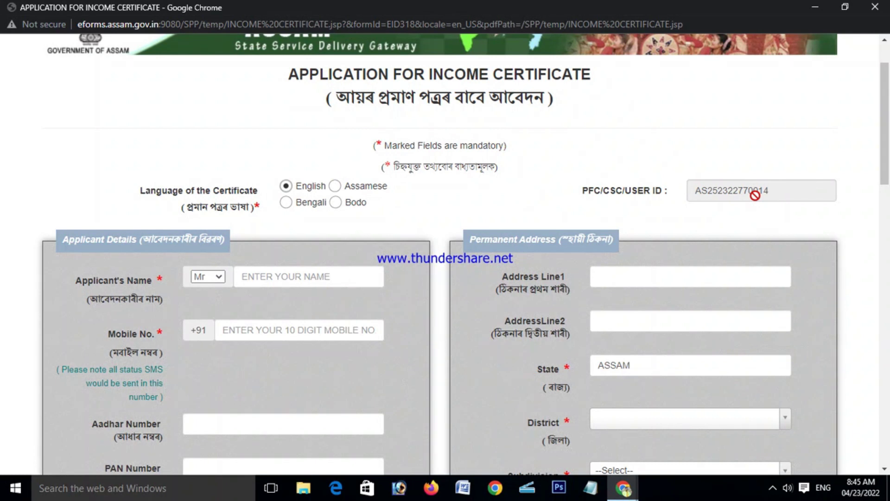
{"action": "scroll", "coordinate": [447, 352], "scroll_direction": "down", "scroll_amount": 1}
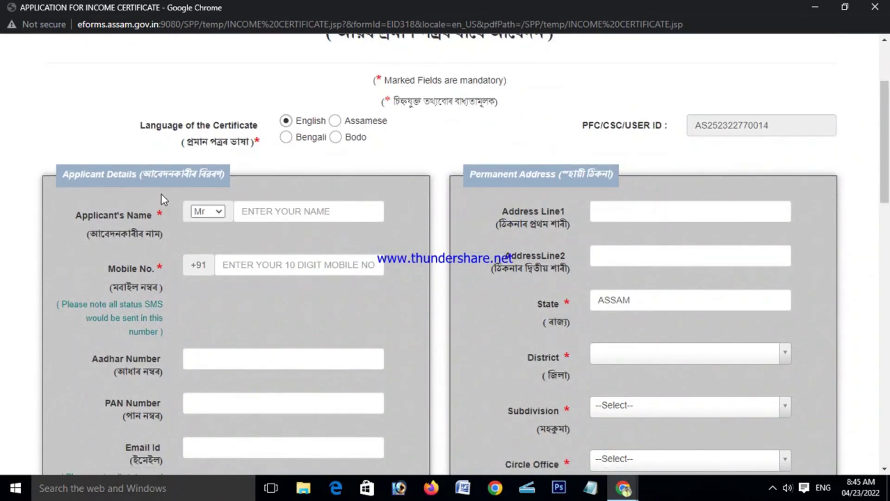
{"action": "scroll", "coordinate": [164, 200], "scroll_direction": "down", "scroll_amount": 2}
{"action": "scroll", "coordinate": [165, 203], "scroll_direction": "up", "scroll_amount": 2}
{"action": "left_click", "coordinate": [221, 212]}
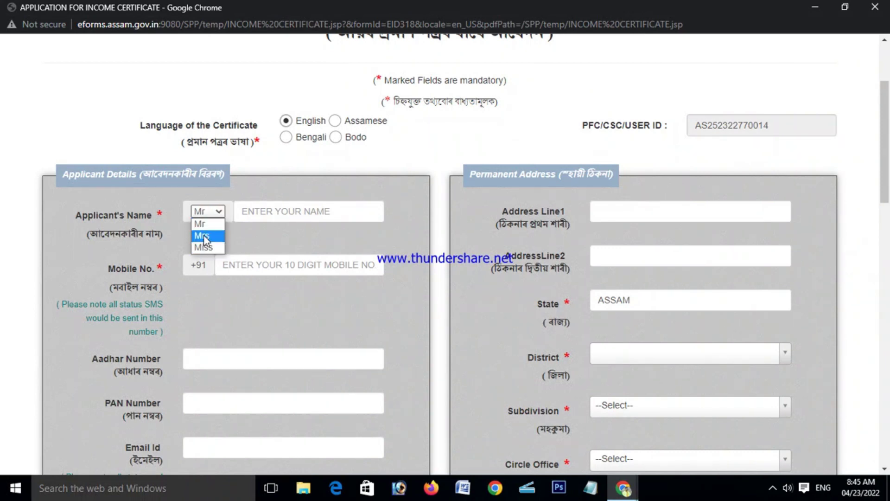
{"action": "left_click", "coordinate": [211, 223]}
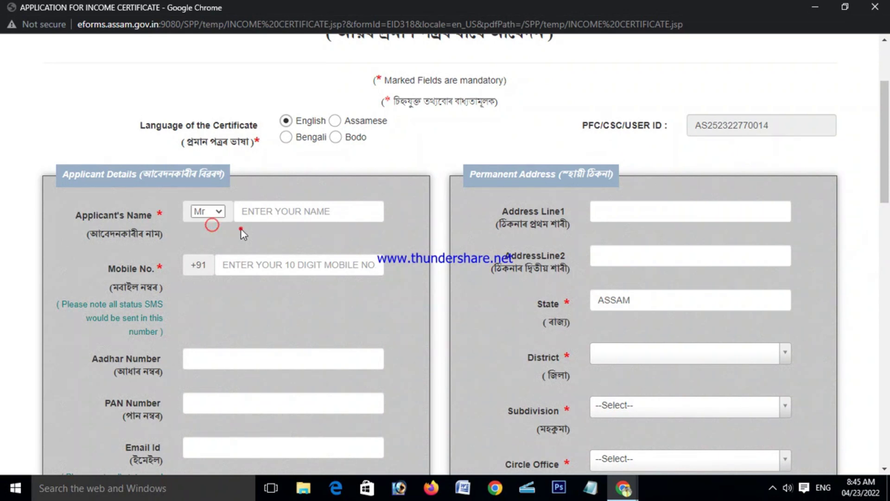
{"action": "left_click", "coordinate": [240, 228]}
Review the remaining applicant detail fields and set the Relationship to Son Of
{"action": "scroll", "coordinate": [300, 209], "scroll_direction": "down", "scroll_amount": 1}
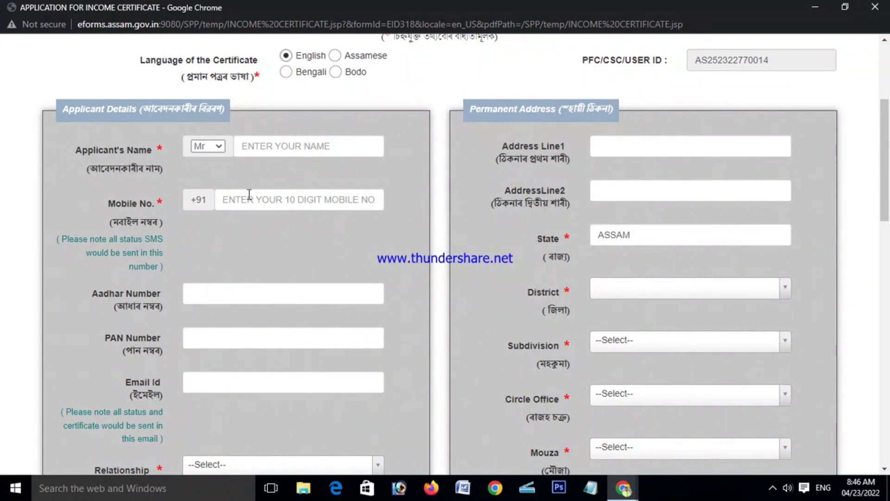
{"action": "scroll", "coordinate": [308, 196], "scroll_direction": "down", "scroll_amount": 1}
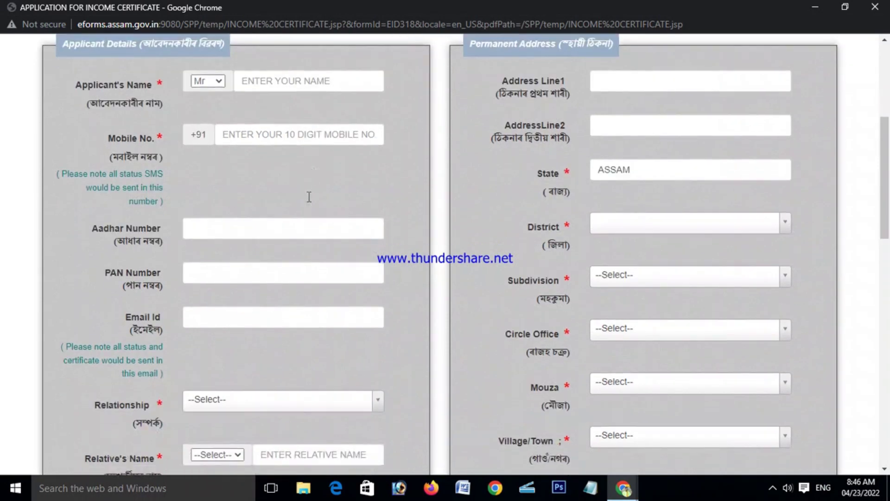
{"action": "scroll", "coordinate": [299, 191], "scroll_direction": "down", "scroll_amount": 1}
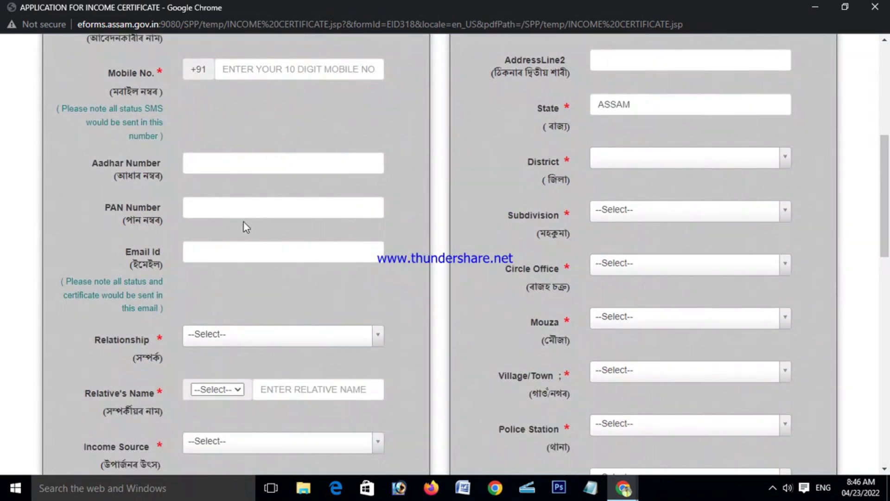
{"action": "scroll", "coordinate": [244, 222], "scroll_direction": "down", "scroll_amount": 5}
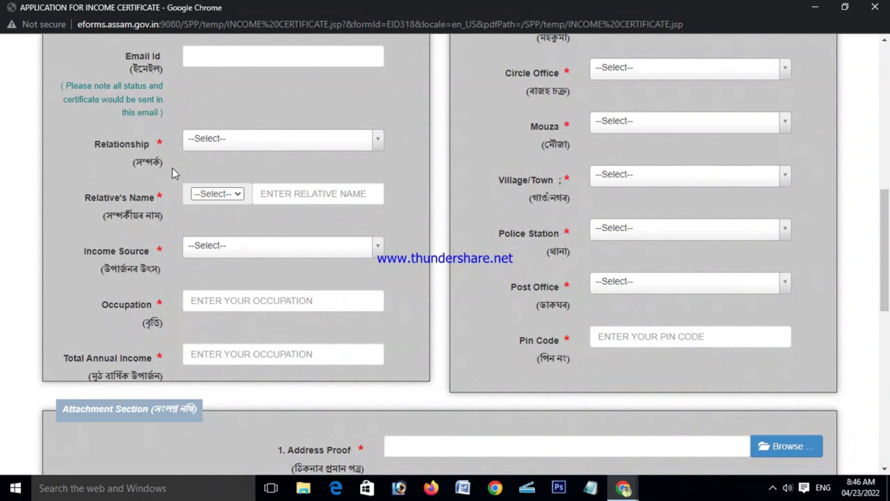
{"action": "left_click", "coordinate": [358, 141]}
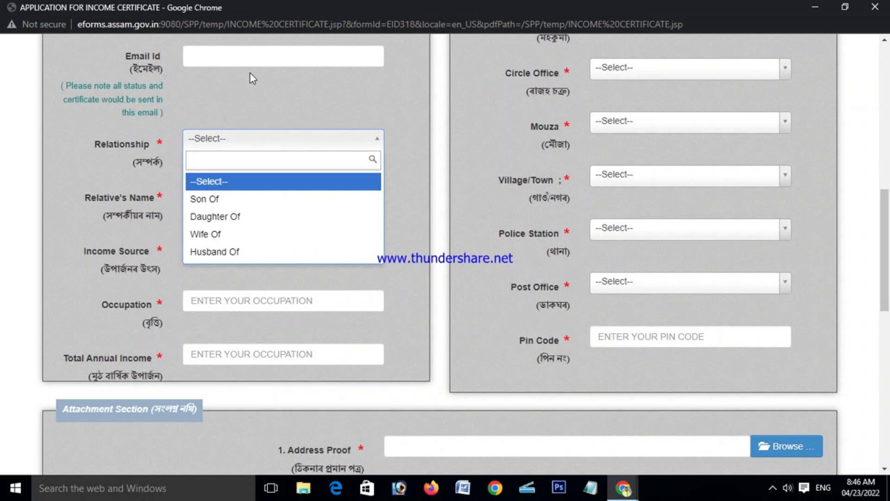
{"action": "scroll", "coordinate": [250, 72], "scroll_direction": "up", "scroll_amount": 2}
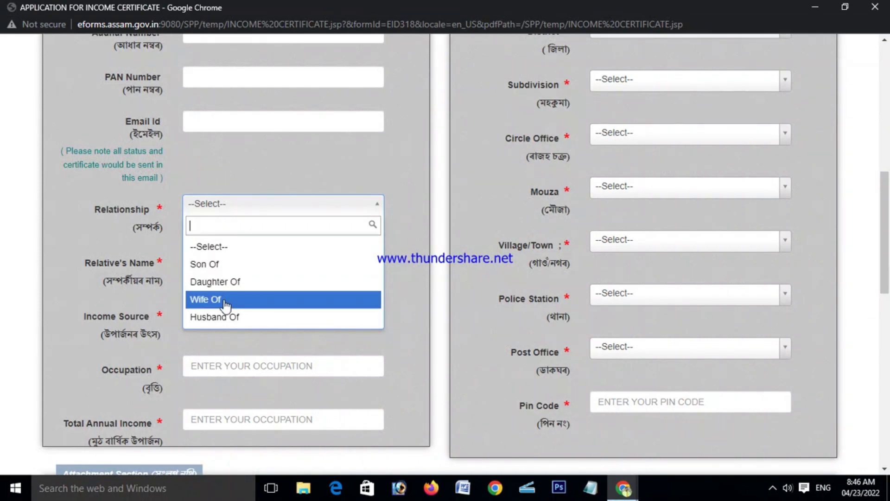
{"action": "scroll", "coordinate": [274, 181], "scroll_direction": "up", "scroll_amount": 3}
{"action": "scroll", "coordinate": [280, 162], "scroll_direction": "up", "scroll_amount": 3}
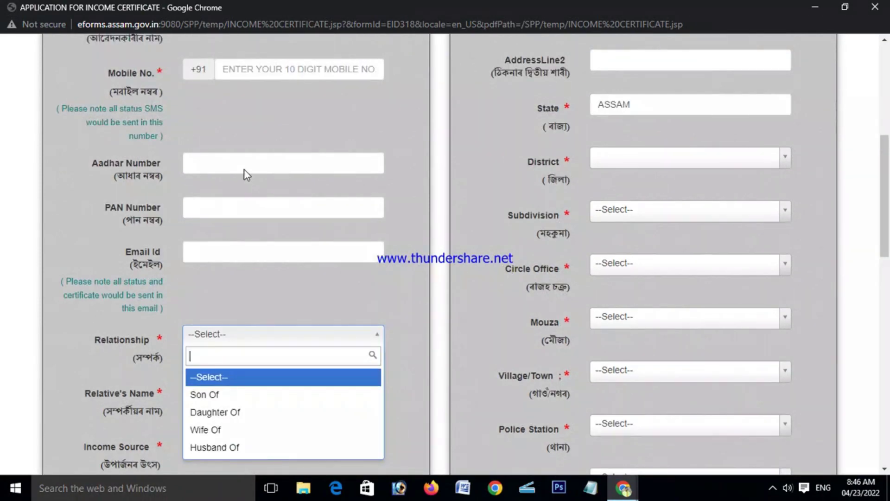
{"action": "scroll", "coordinate": [264, 177], "scroll_direction": "down", "scroll_amount": 3}
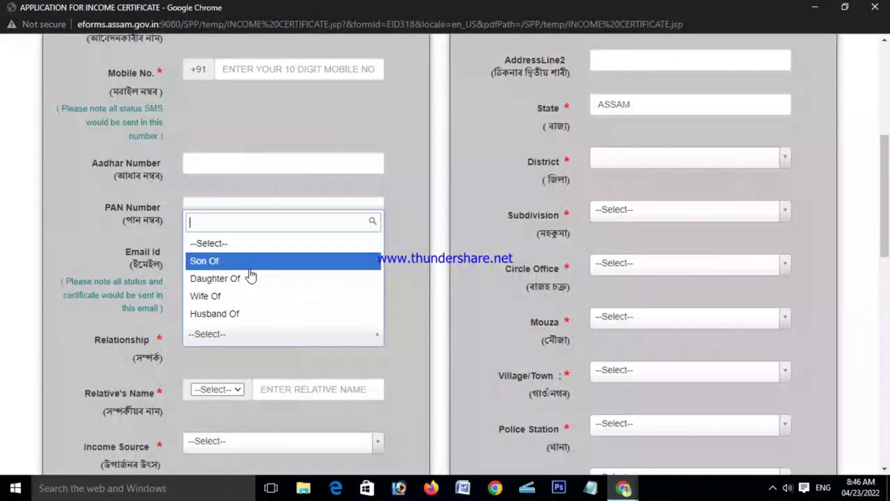
{"action": "left_click", "coordinate": [232, 260]}
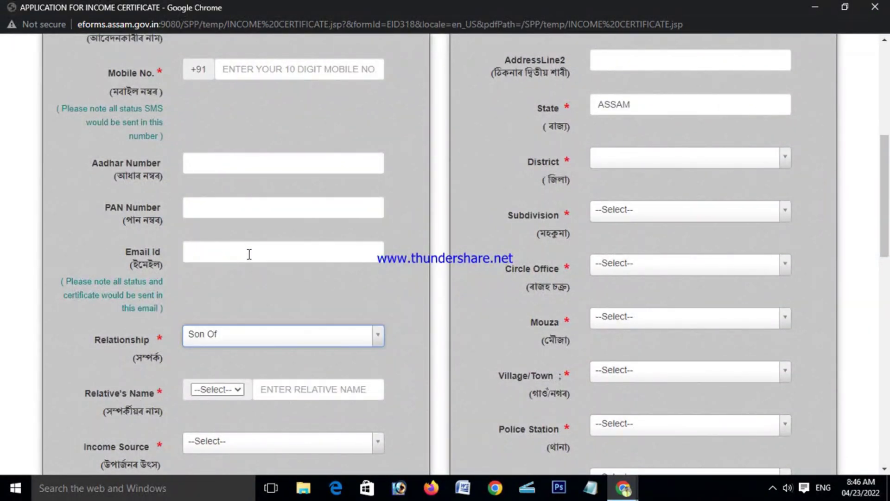
Choose Late as the title for the Relative's Name in the Applicant Details section
{"action": "scroll", "coordinate": [232, 258], "scroll_direction": "down", "scroll_amount": 3}
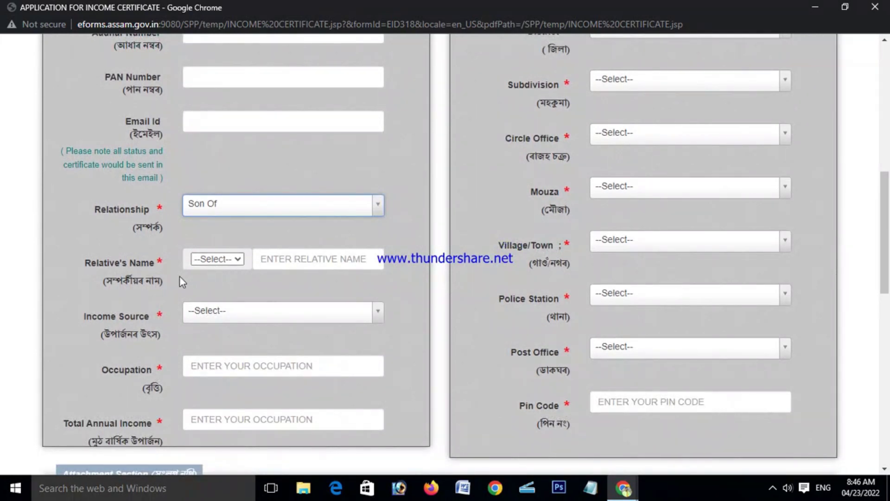
{"action": "left_click", "coordinate": [217, 260]}
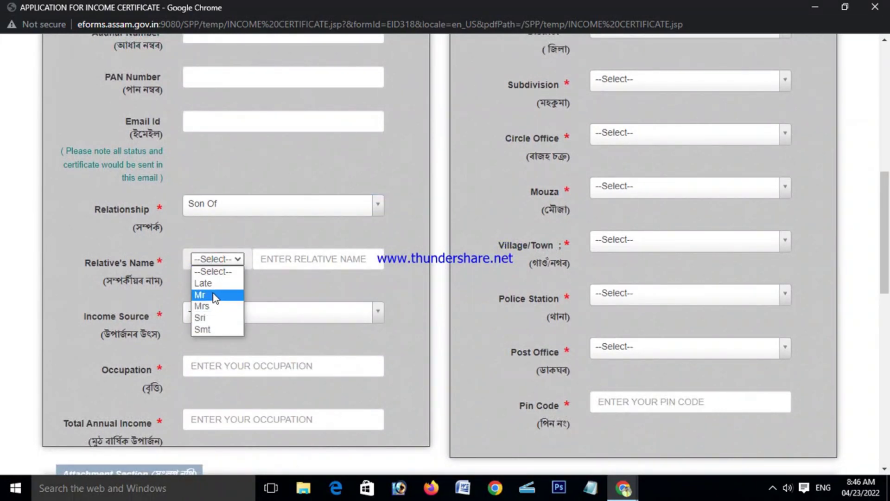
{"action": "left_click", "coordinate": [217, 284]}
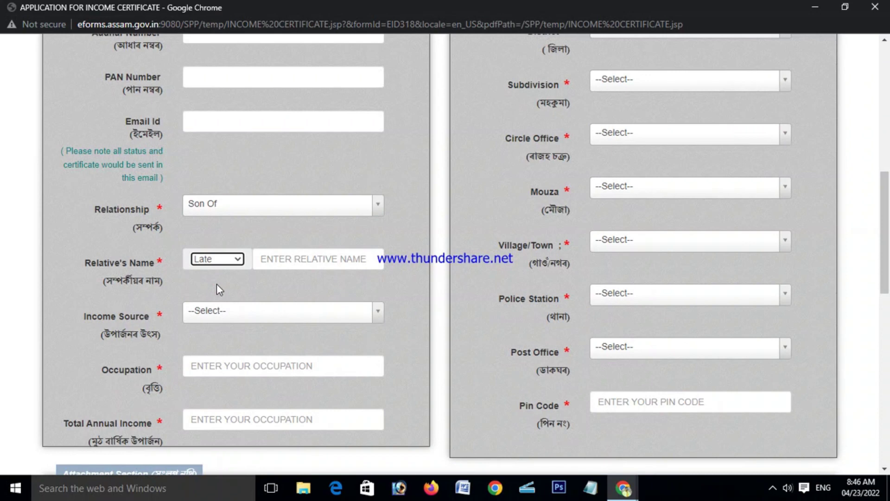
{"action": "left_click", "coordinate": [287, 261]}
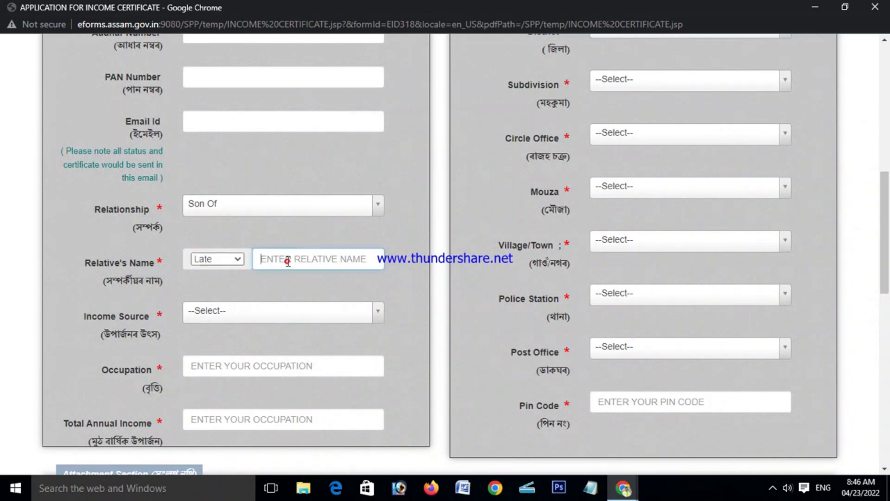
{"action": "left_click", "coordinate": [305, 241]}
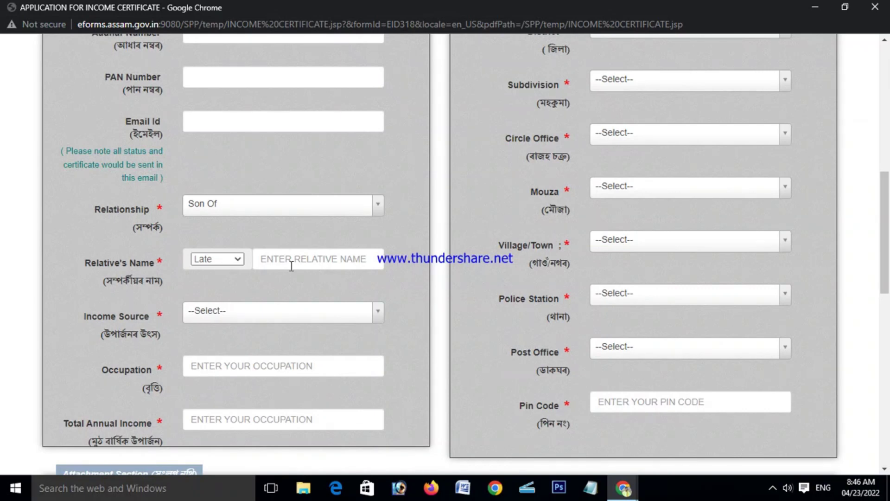
Recheck the applicant detail fields and change the Relationship to Husband Of
{"action": "scroll", "coordinate": [364, 251], "scroll_direction": "down", "scroll_amount": 1}
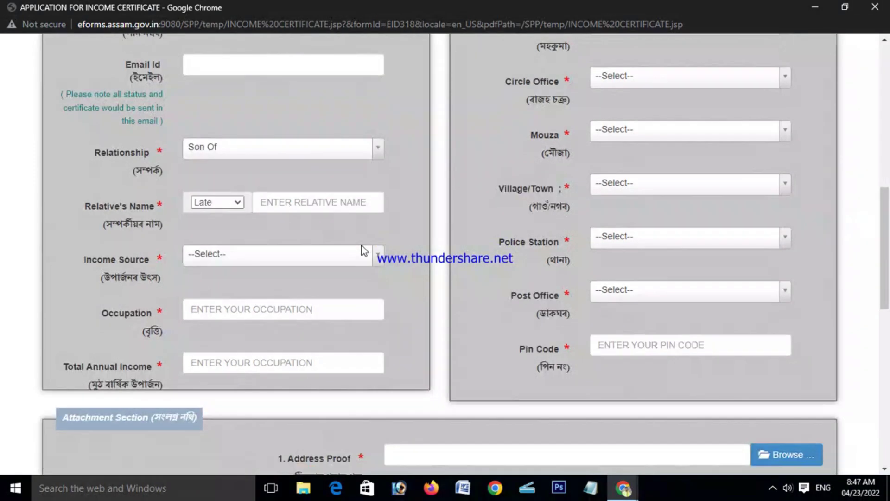
{"action": "scroll", "coordinate": [309, 254], "scroll_direction": "down", "scroll_amount": 1}
{"action": "scroll", "coordinate": [301, 241], "scroll_direction": "up", "scroll_amount": 2}
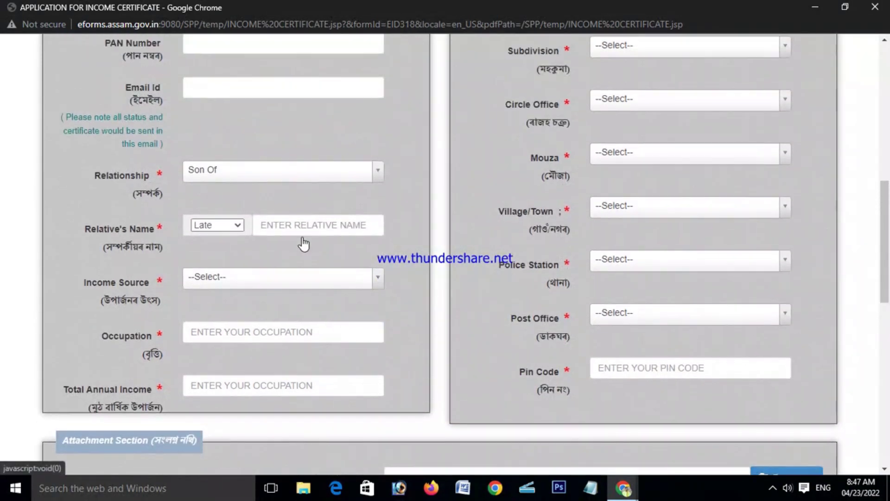
{"action": "scroll", "coordinate": [302, 246], "scroll_direction": "up", "scroll_amount": 3}
{"action": "scroll", "coordinate": [296, 248], "scroll_direction": "up", "scroll_amount": 2}
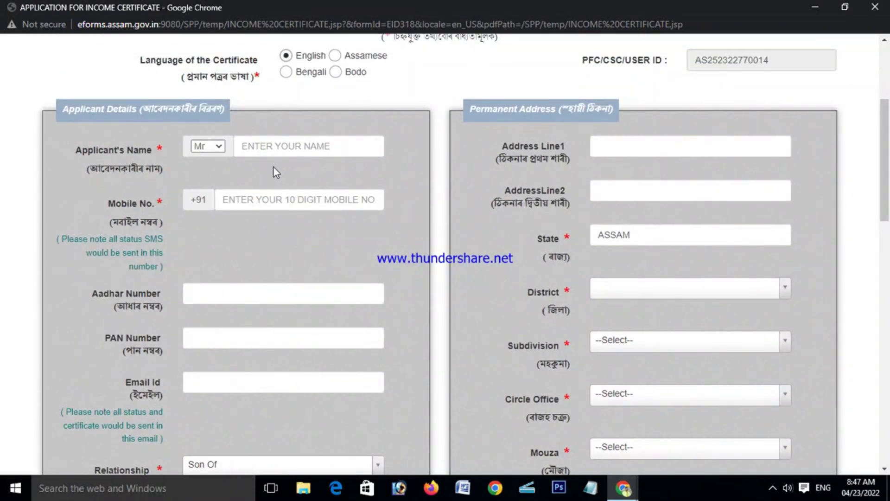
{"action": "scroll", "coordinate": [294, 157], "scroll_direction": "down", "scroll_amount": 1}
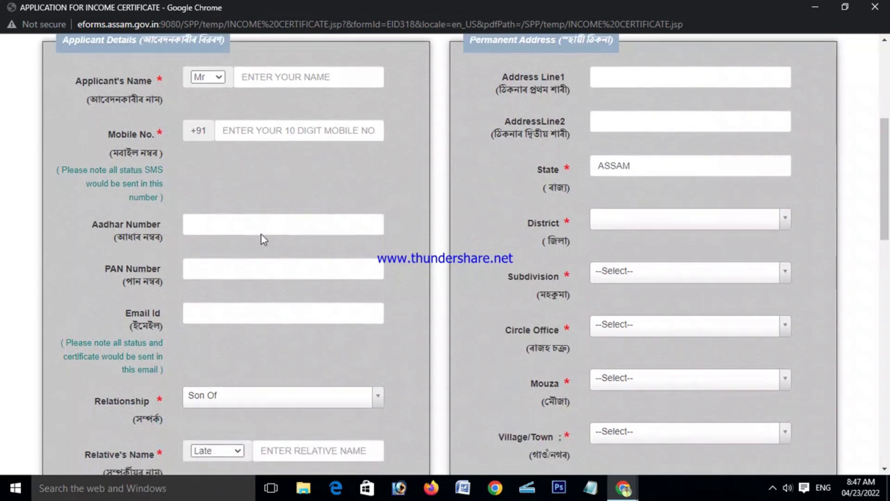
{"action": "scroll", "coordinate": [260, 234], "scroll_direction": "down", "scroll_amount": 2}
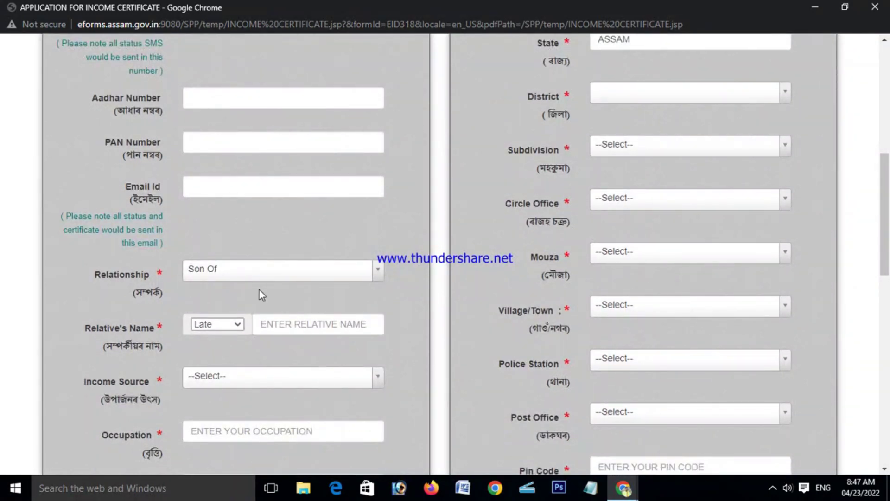
{"action": "left_click", "coordinate": [322, 274]}
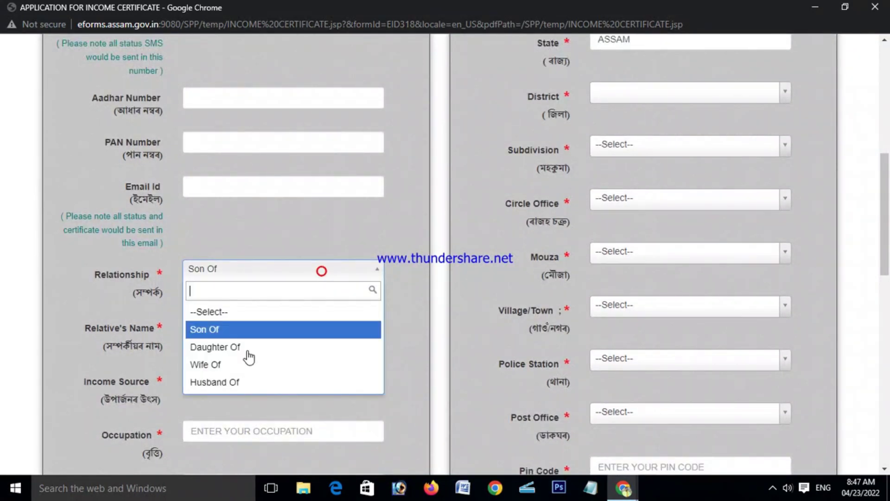
{"action": "left_click", "coordinate": [231, 382]}
{"action": "scroll", "coordinate": [267, 312], "scroll_direction": "down", "scroll_amount": 1}
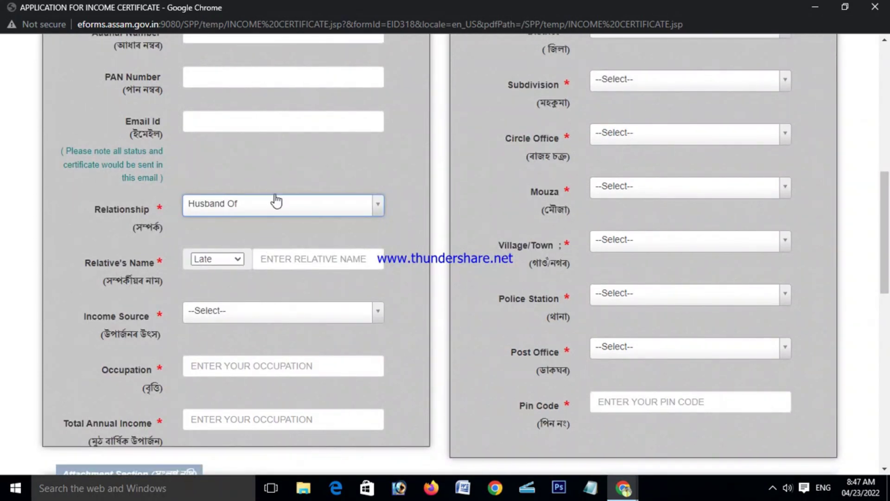
Set the applicant's Income Source to Cultivation
{"action": "scroll", "coordinate": [288, 257], "scroll_direction": "down", "scroll_amount": 1}
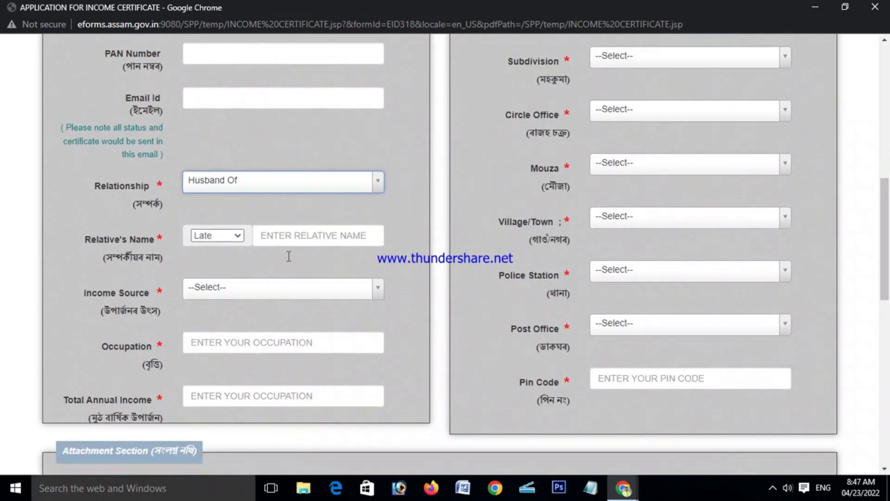
{"action": "scroll", "coordinate": [276, 209], "scroll_direction": "down", "scroll_amount": 1}
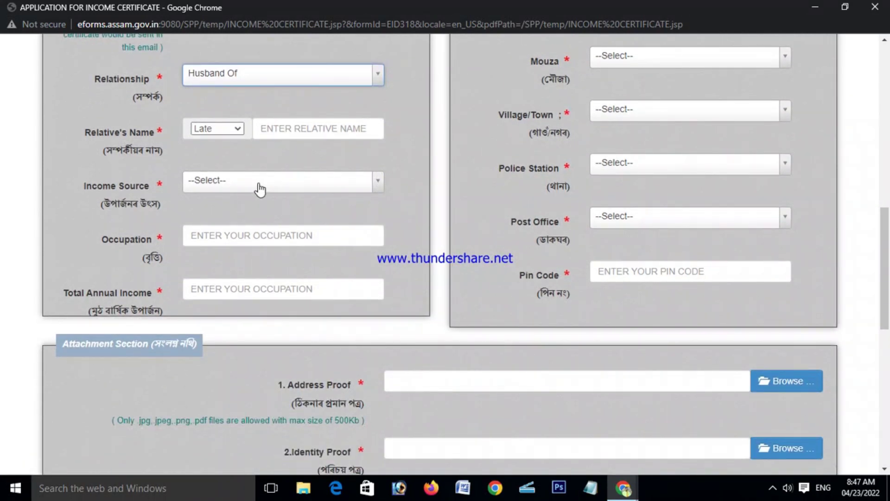
{"action": "left_click", "coordinate": [343, 187]}
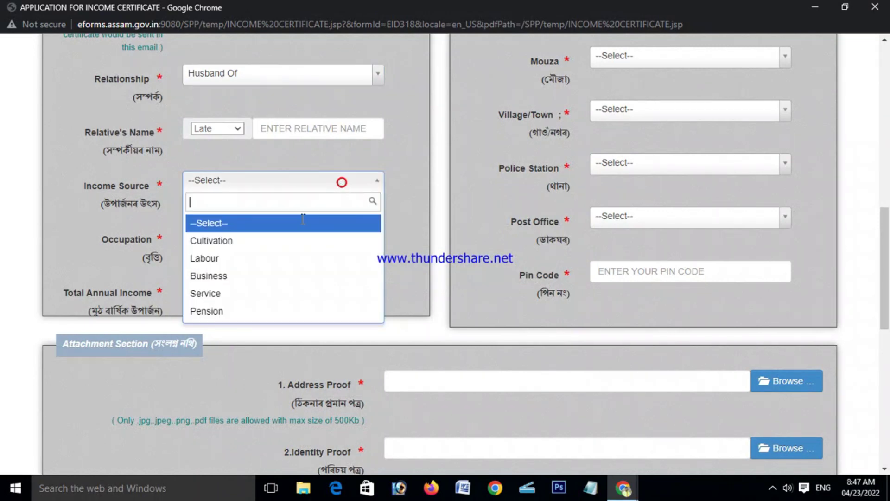
{"action": "left_click", "coordinate": [244, 246]}
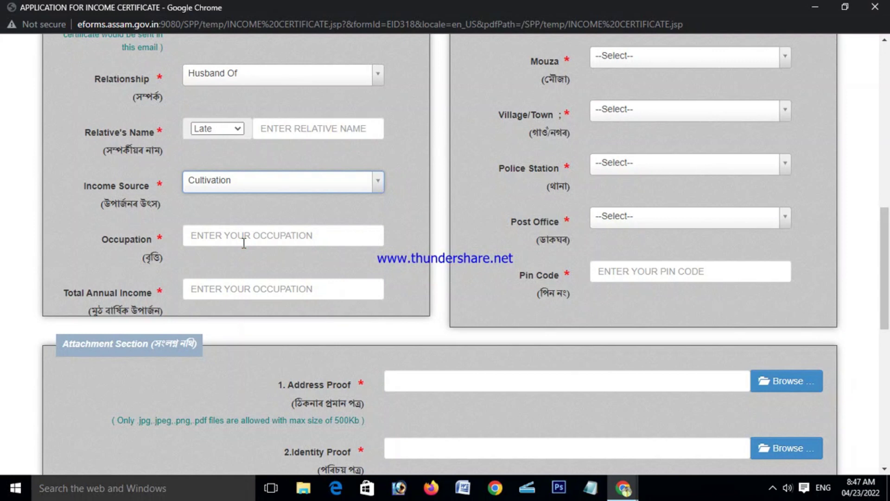
Enter FARMAER as the Occupation and 45000 as the Total Annual Income
{"action": "scroll", "coordinate": [219, 190], "scroll_direction": "down", "scroll_amount": 1}
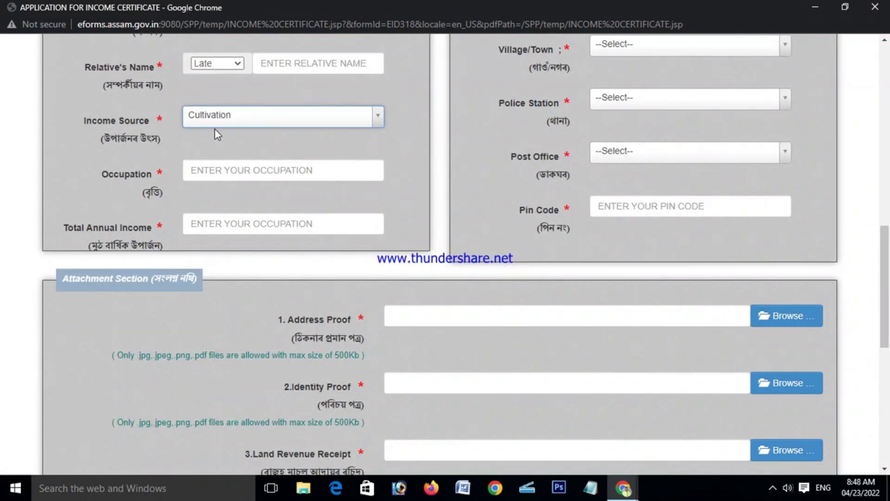
{"action": "left_click", "coordinate": [222, 170]}
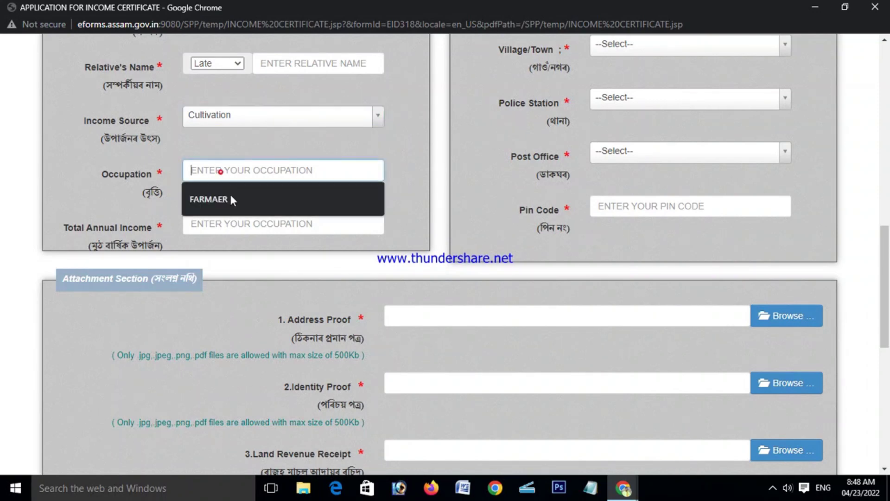
{"action": "left_click", "coordinate": [233, 204]}
{"action": "scroll", "coordinate": [259, 192], "scroll_direction": "down", "scroll_amount": 1}
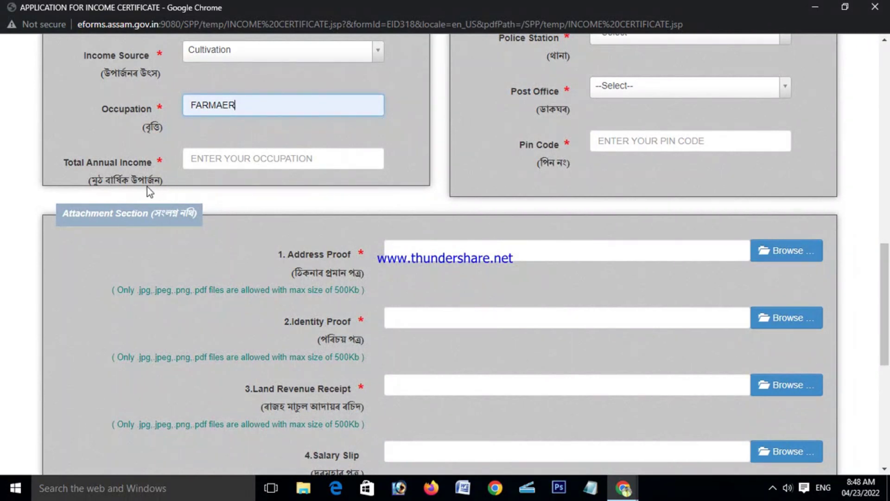
{"action": "left_click", "coordinate": [237, 160]}
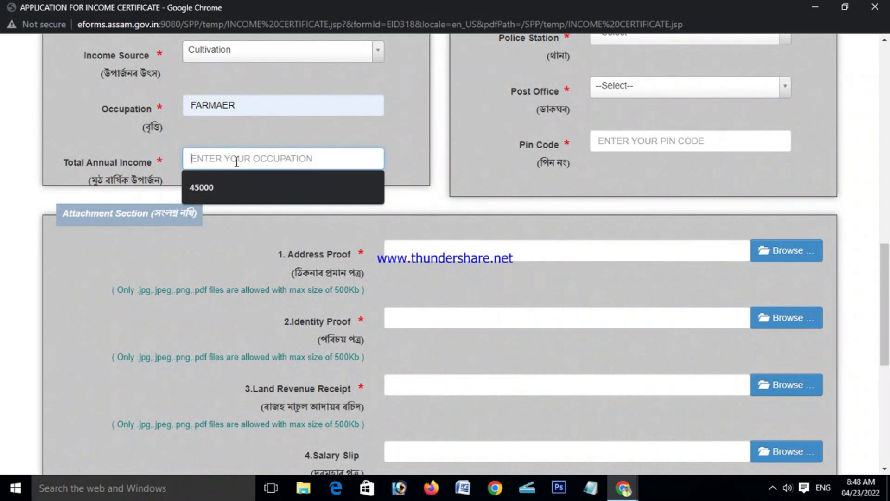
{"action": "left_click", "coordinate": [270, 190]}
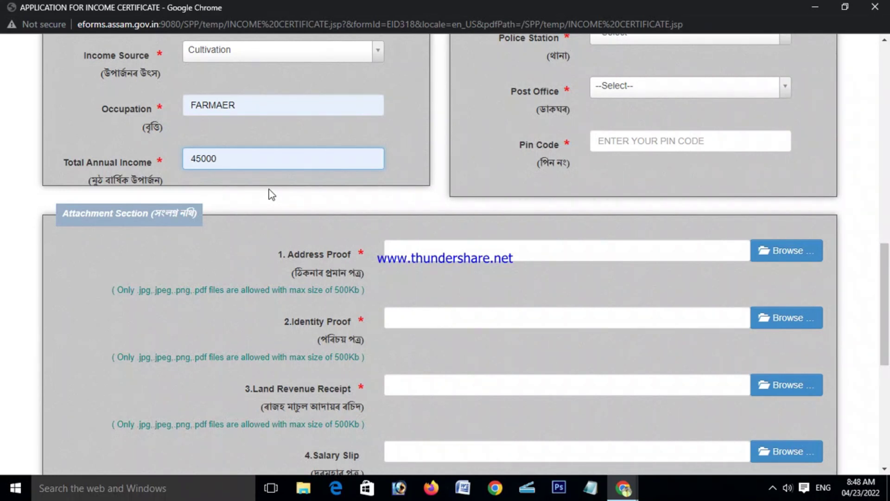
Choose the applicant's District in the Permanent Address section
{"action": "scroll", "coordinate": [379, 276], "scroll_direction": "up", "scroll_amount": 12}
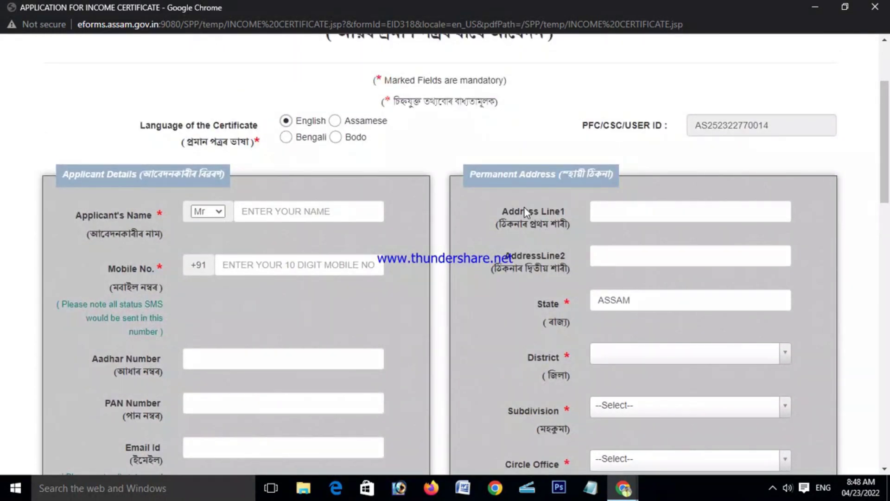
{"action": "scroll", "coordinate": [632, 199], "scroll_direction": "down", "scroll_amount": 3}
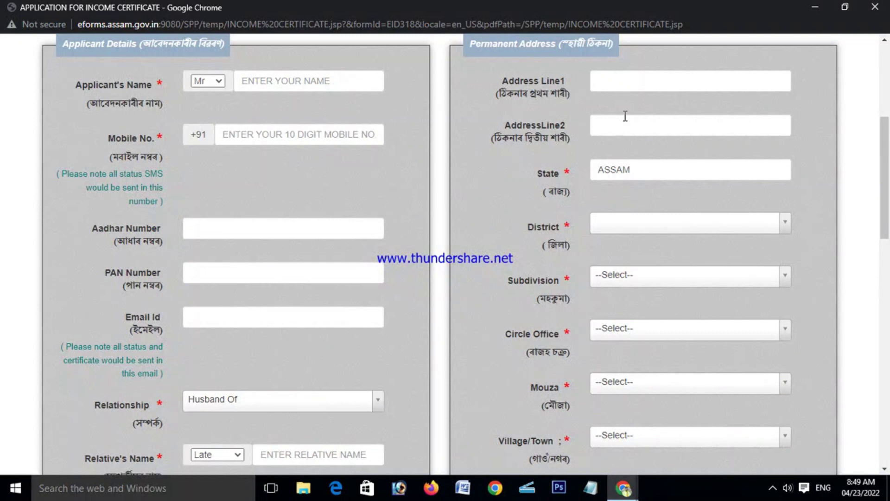
{"action": "scroll", "coordinate": [673, 162], "scroll_direction": "down", "scroll_amount": 1}
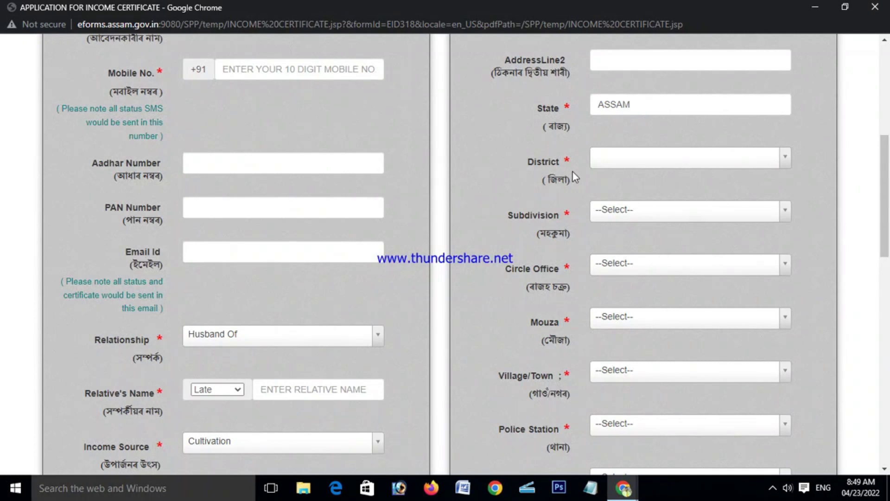
{"action": "left_click", "coordinate": [753, 161]}
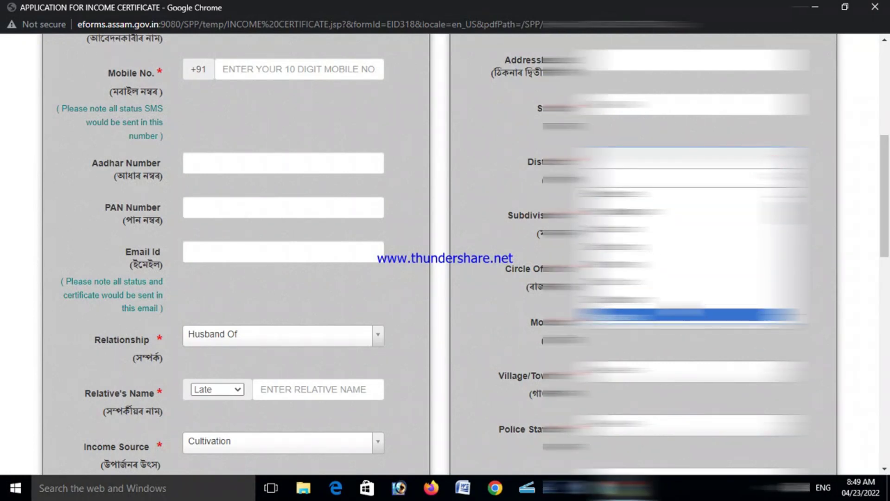
{"action": "left_click", "coordinate": [687, 207]}
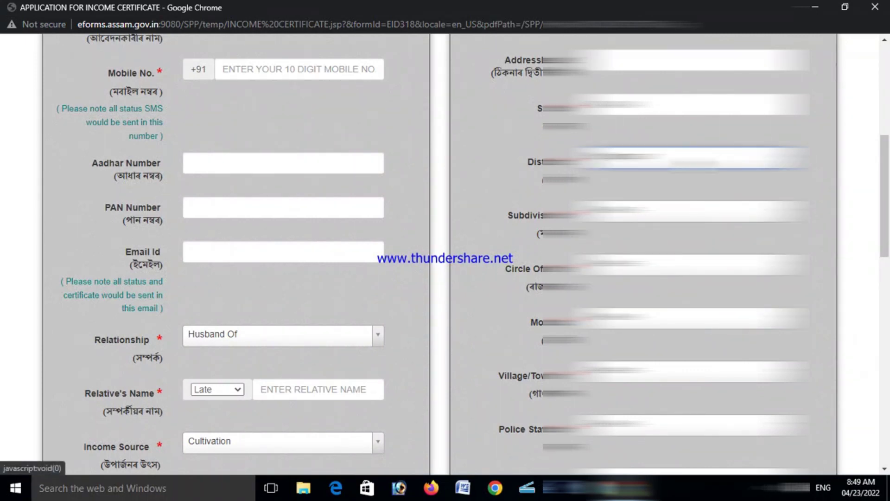
{"action": "scroll", "coordinate": [445, 255], "scroll_direction": "down", "scroll_amount": 10}
{"action": "scroll", "coordinate": [445, 255], "scroll_direction": "up", "scroll_amount": 8}
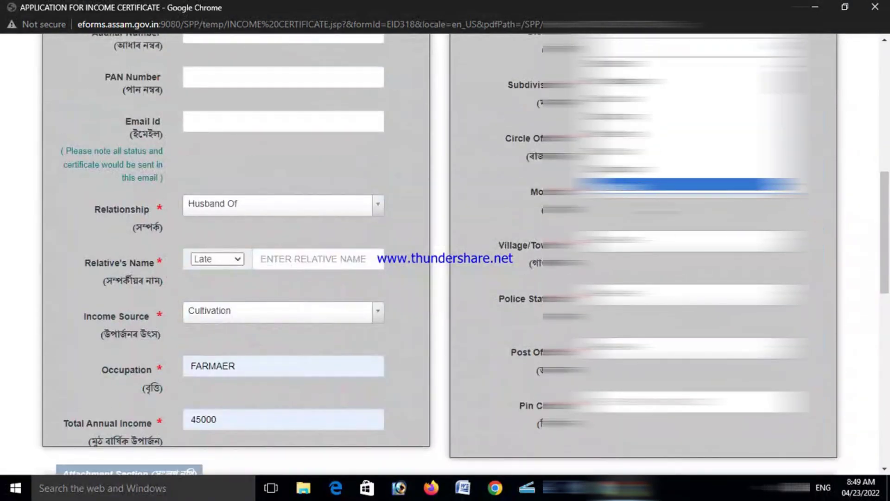
{"action": "scroll", "coordinate": [445, 255], "scroll_direction": "up", "scroll_amount": 5}
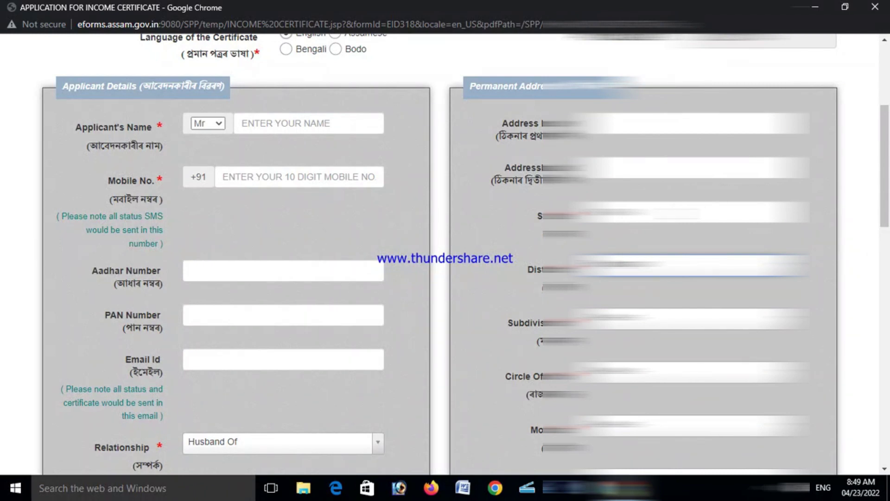
Choose the Subdivision for the applicant's permanent address
{"action": "scroll", "coordinate": [530, 205], "scroll_direction": "down", "scroll_amount": 3}
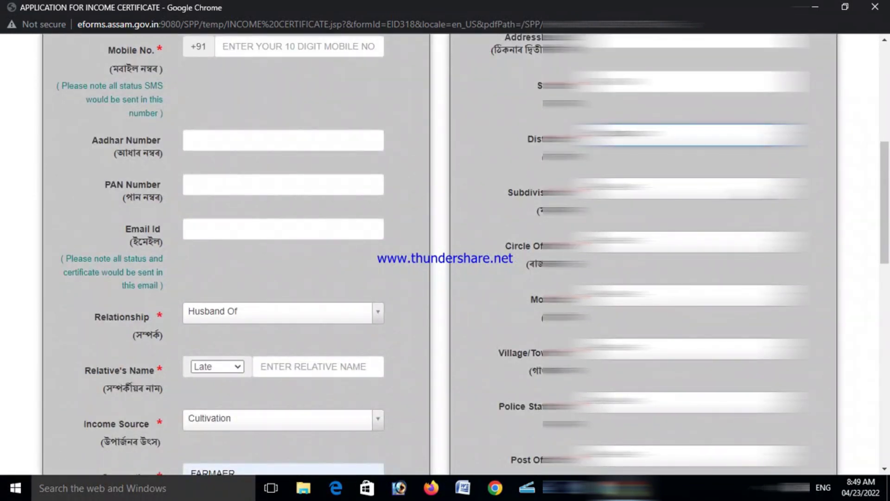
{"action": "left_click", "coordinate": [691, 188]}
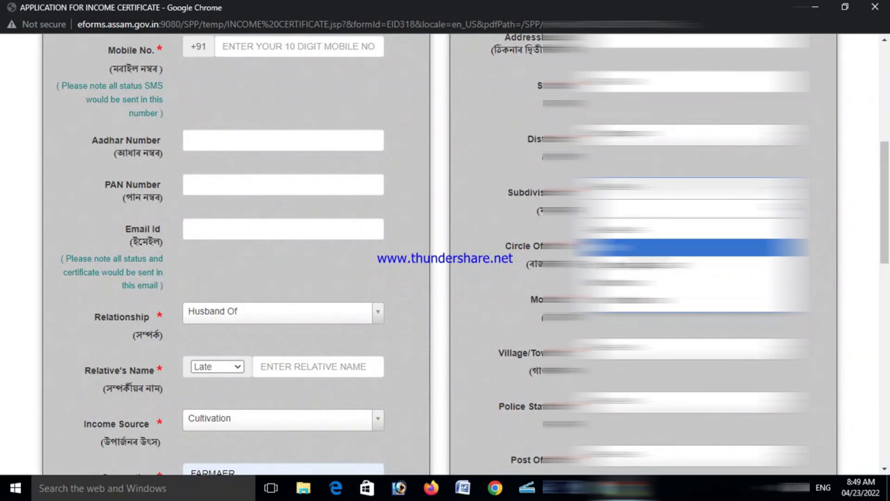
{"action": "left_click", "coordinate": [690, 299]}
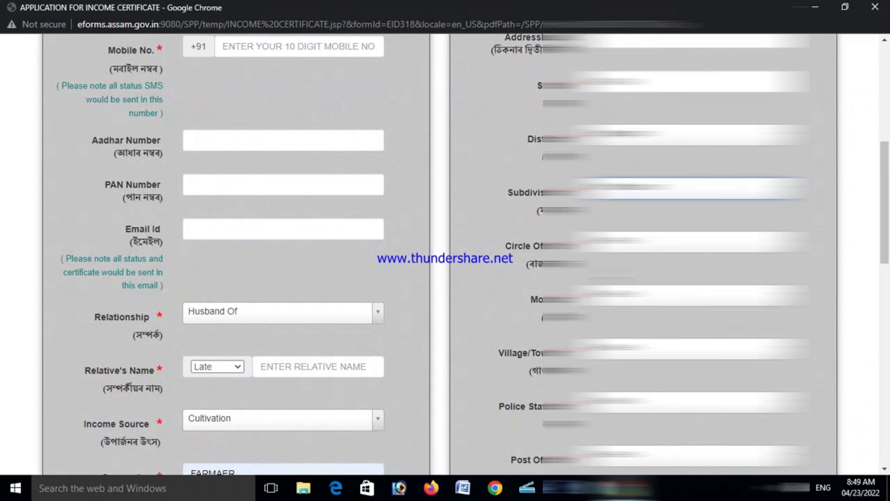
Choose the Circle Office for the applicant's permanent address
{"action": "scroll", "coordinate": [497, 201], "scroll_direction": "down", "scroll_amount": 1}
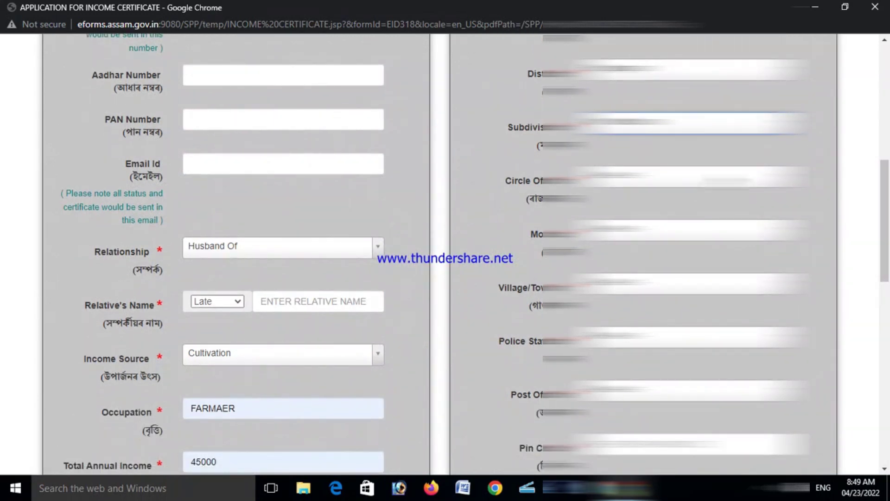
{"action": "left_click", "coordinate": [691, 177]}
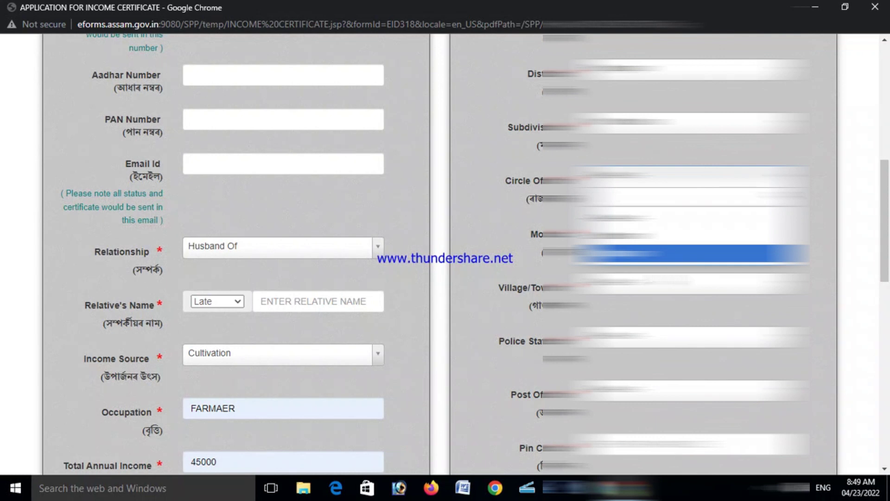
{"action": "key", "text": "Up"}
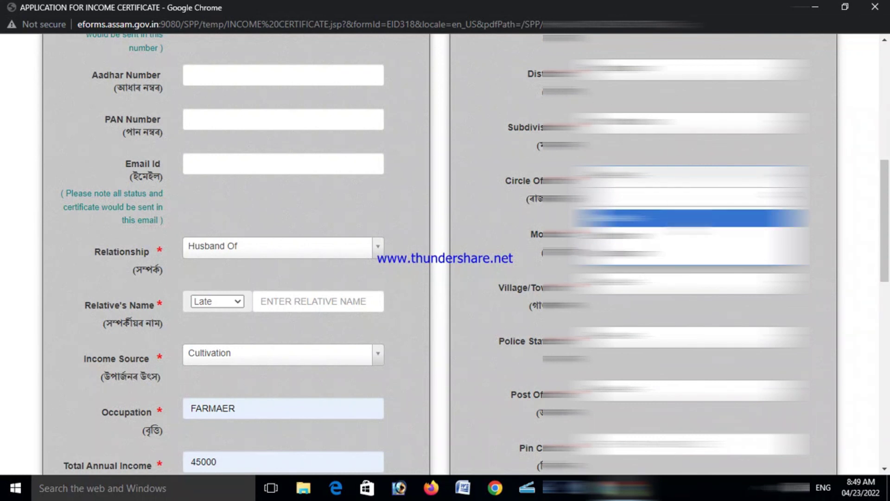
{"action": "key", "text": "Down"}
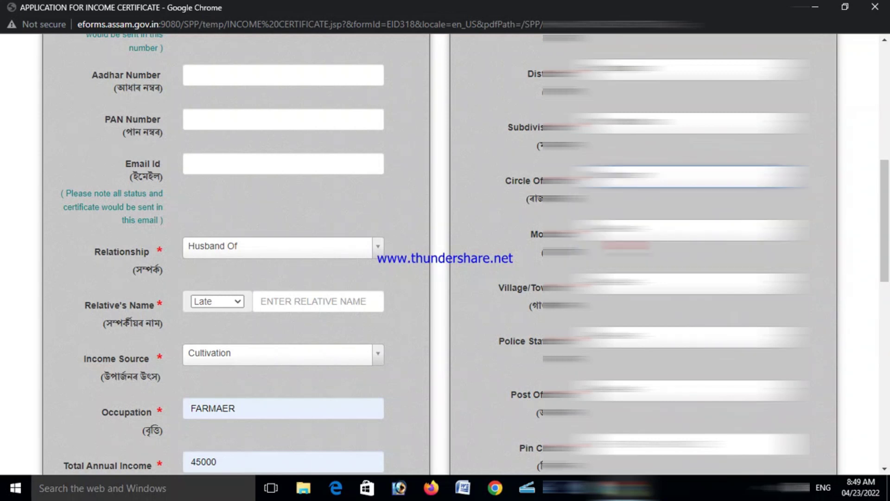
Choose the Mouza and the Village/Town for the applicant's permanent address
{"action": "scroll", "coordinate": [445, 255], "scroll_direction": "down", "scroll_amount": 1}
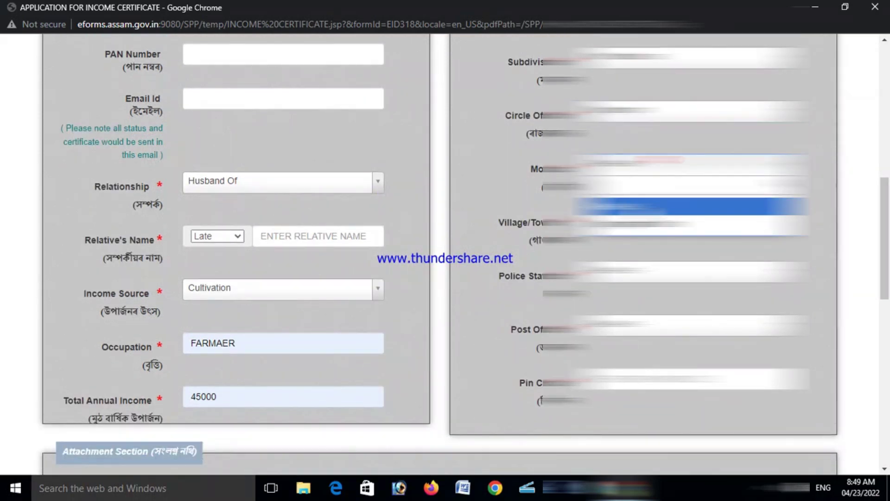
{"action": "scroll", "coordinate": [445, 255], "scroll_direction": "down", "scroll_amount": 1}
{"action": "key", "text": "Down"}
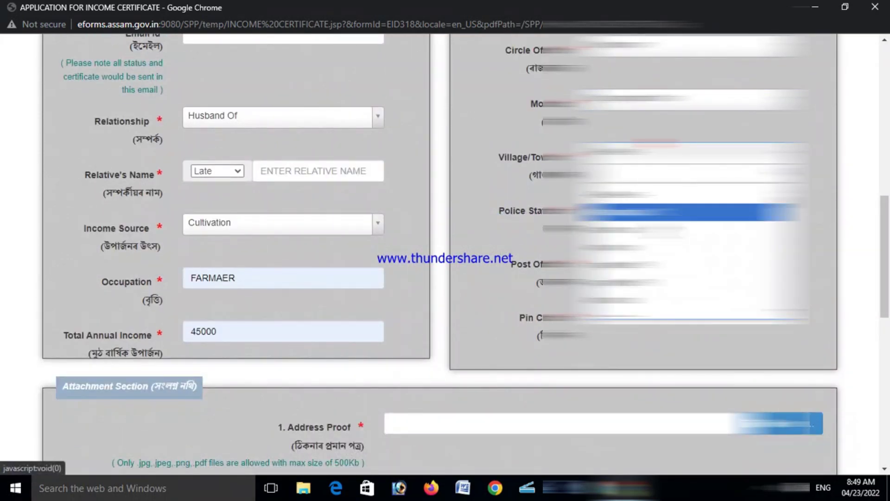
{"action": "key", "text": "Down"}
{"action": "key", "text": "Down"}
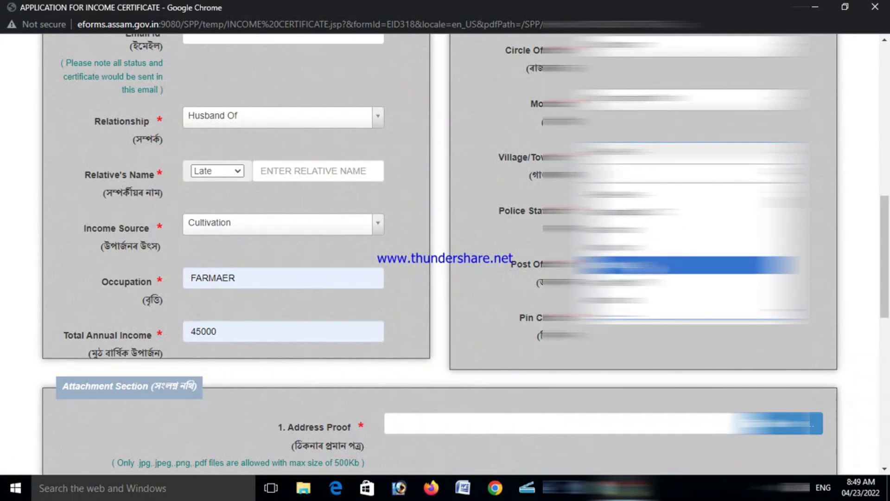
{"action": "key", "text": "Up"}
{"action": "key", "text": "Up"}
{"action": "key", "text": "Up"}
{"action": "key", "text": "Up"}
{"action": "key", "text": "Return"}
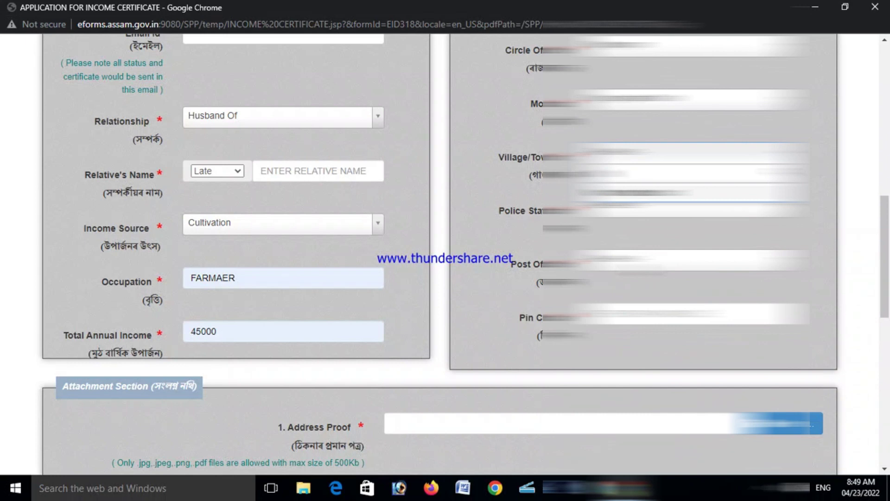
{"action": "key", "text": "alt+Down"}
{"action": "key", "text": "Return"}
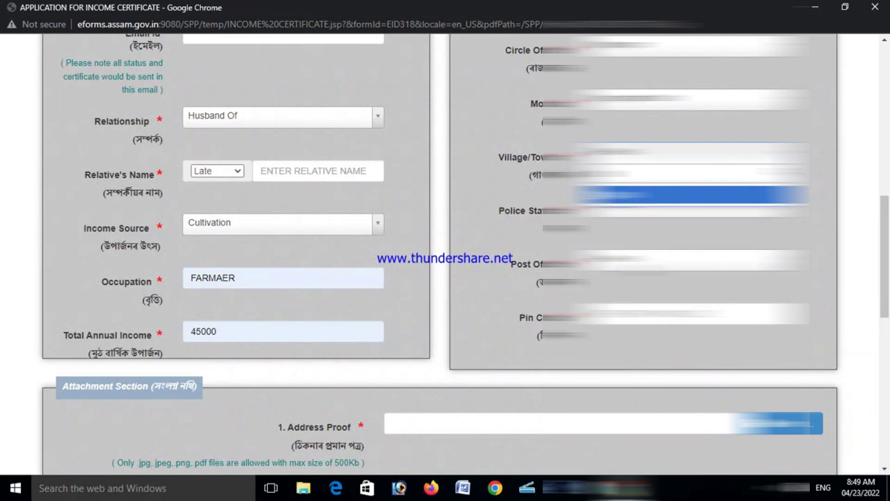
{"action": "key", "text": "Return"}
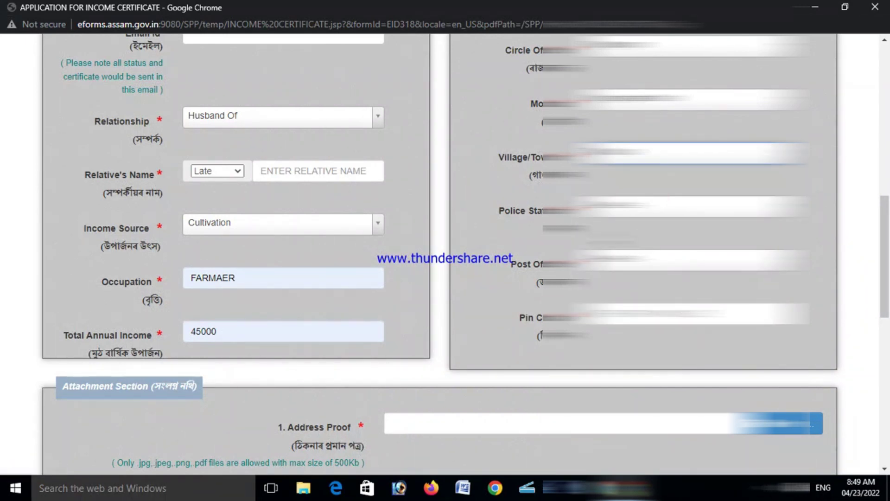
Choose the Police Station for the applicant's permanent address
{"action": "key", "text": "Tab"}
{"action": "key", "text": "alt+Down"}
{"action": "key", "text": "Up"}
{"action": "key", "text": "Up"}
{"action": "key", "text": "Return"}
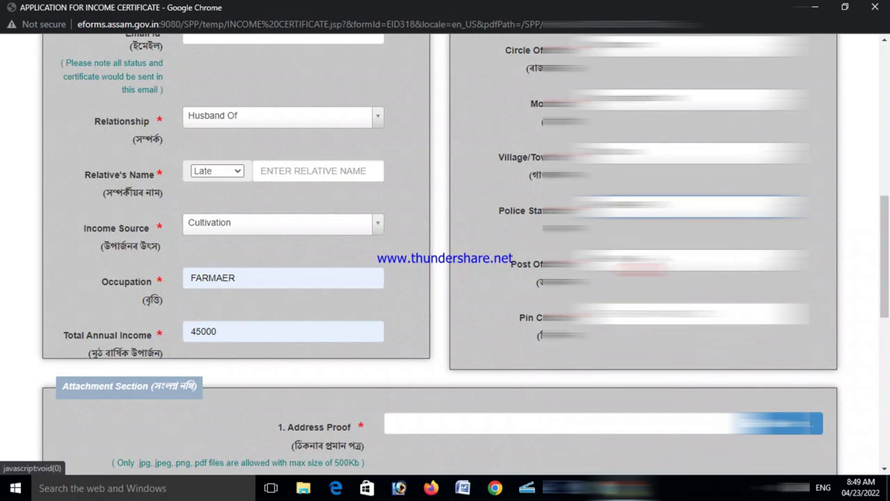
Choose the Post Office for the applicant's permanent address
{"action": "key", "text": "Tab"}
{"action": "key", "text": "alt+Down"}
{"action": "key", "text": "Down"}
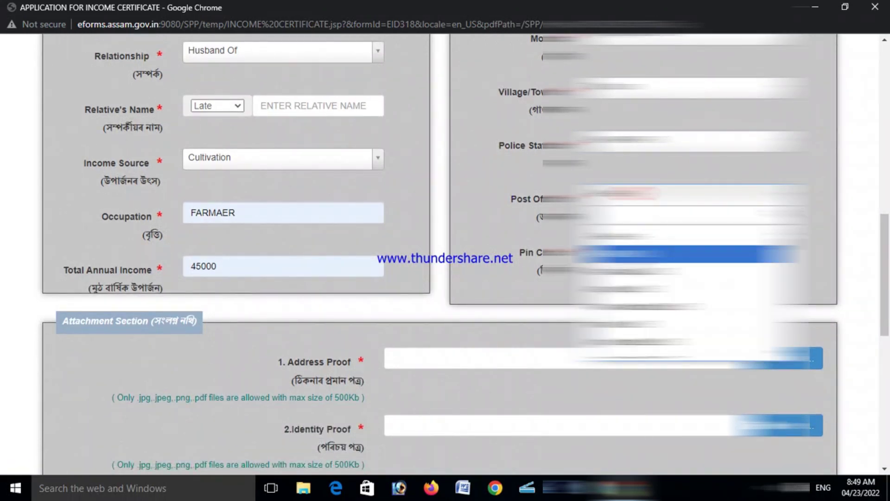
{"action": "key", "text": "Down"}
{"action": "key", "text": "Down"}
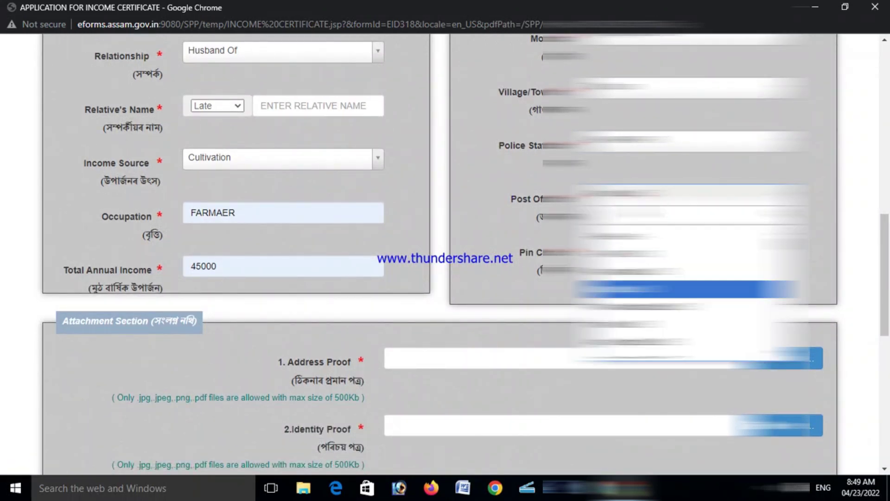
{"action": "key", "text": "Down"}
{"action": "key", "text": "Down"}
{"action": "key", "text": "Down"}
{"action": "key", "text": "Return"}
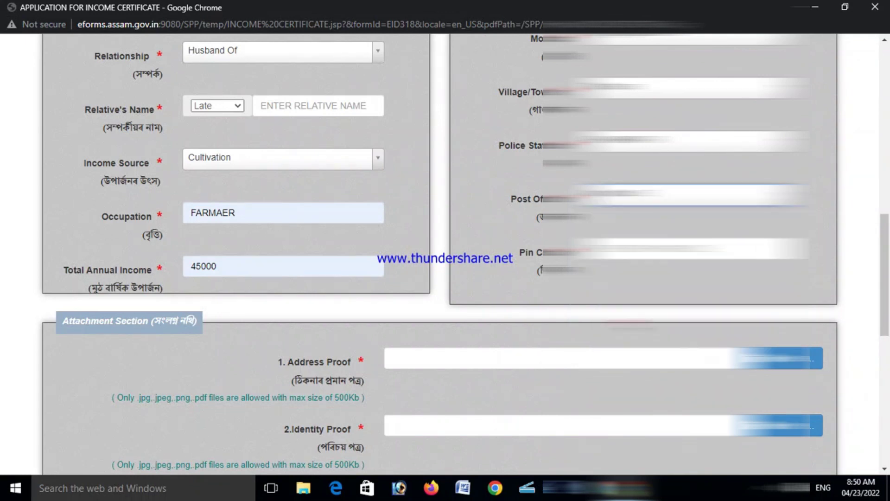
Review the permanent address entries through the Pin Code and the documents required in the Attachment Section
{"action": "scroll", "coordinate": [445, 253], "scroll_direction": "down", "scroll_amount": 1}
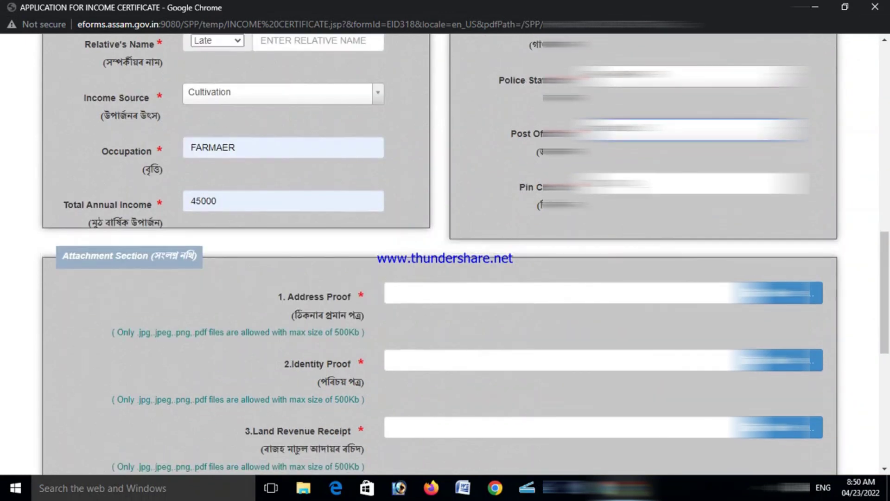
{"action": "scroll", "coordinate": [526, 199], "scroll_direction": "down", "scroll_amount": 1}
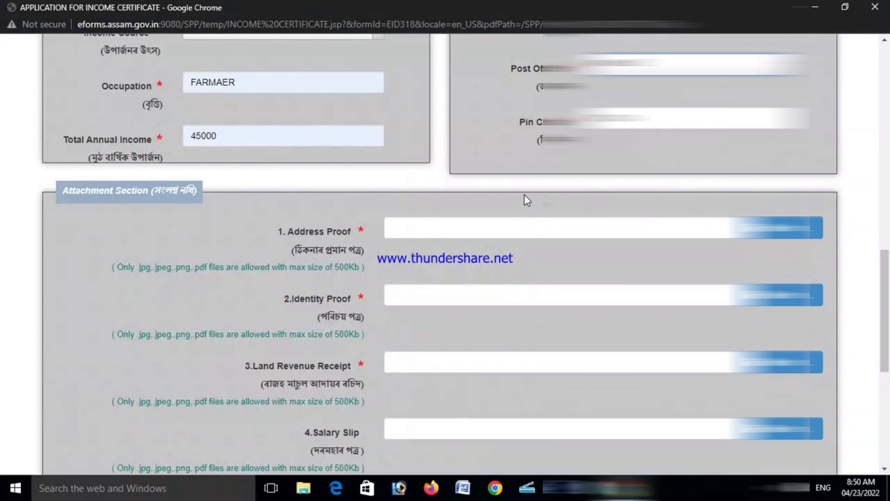
{"action": "scroll", "coordinate": [526, 199], "scroll_direction": "down", "scroll_amount": 1}
{"action": "scroll", "coordinate": [427, 200], "scroll_direction": "down", "scroll_amount": 2}
{"action": "scroll", "coordinate": [427, 199], "scroll_direction": "up", "scroll_amount": 8}
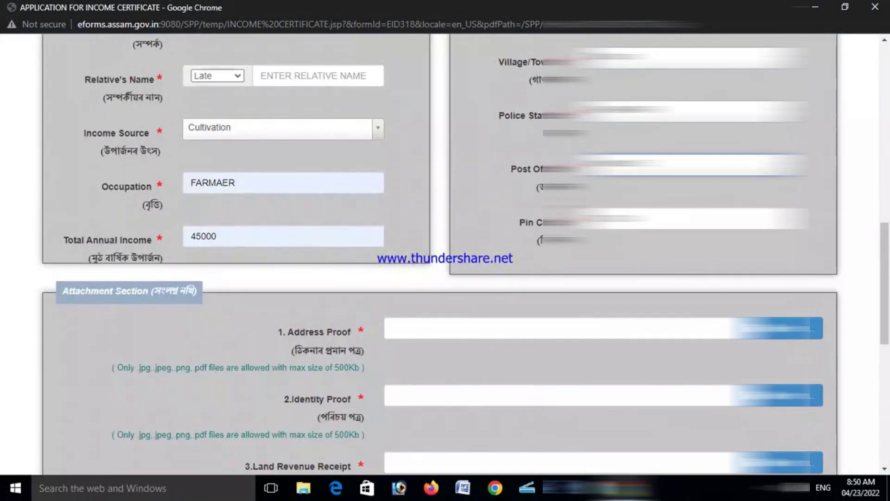
{"action": "scroll", "coordinate": [497, 227], "scroll_direction": "down", "scroll_amount": 2}
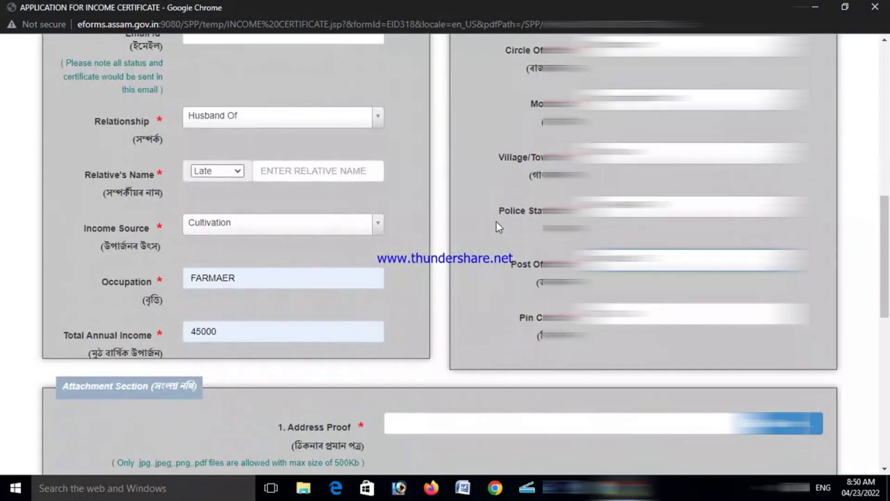
{"action": "scroll", "coordinate": [496, 221], "scroll_direction": "down", "scroll_amount": 3}
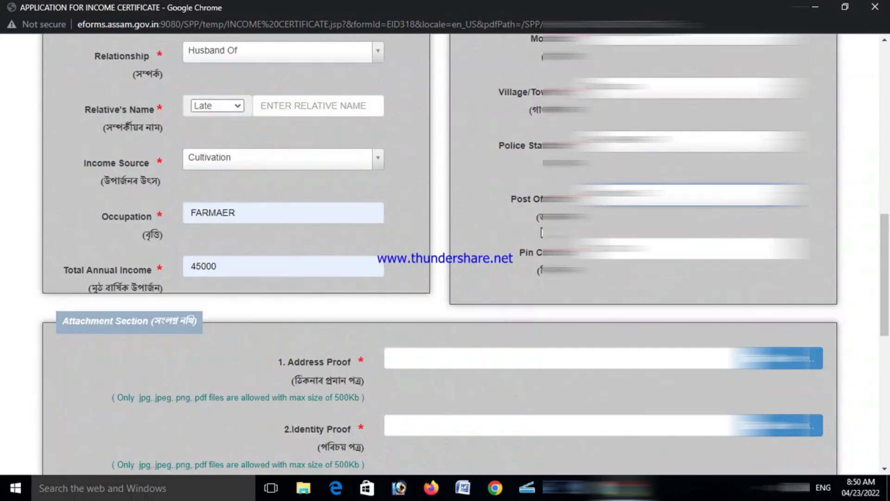
{"action": "scroll", "coordinate": [478, 182], "scroll_direction": "down", "scroll_amount": 1}
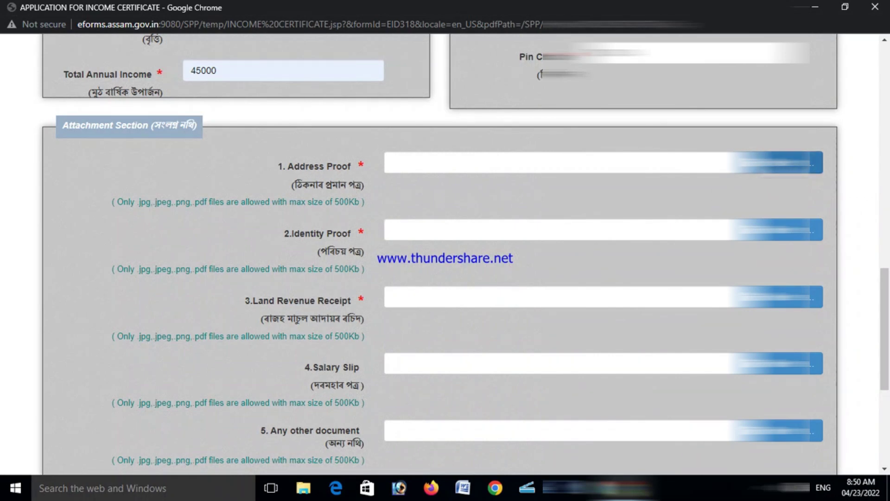
Browse the local files for the Address Proof attachment and examine the remaining document, page count and captcha fields
{"action": "left_click", "coordinate": [784, 162]}
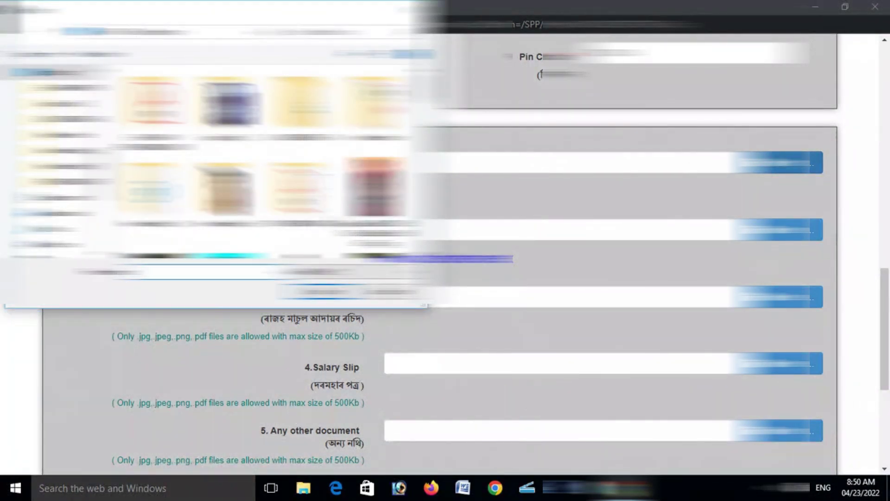
{"action": "scroll", "coordinate": [262, 148], "scroll_direction": "down", "scroll_amount": 2}
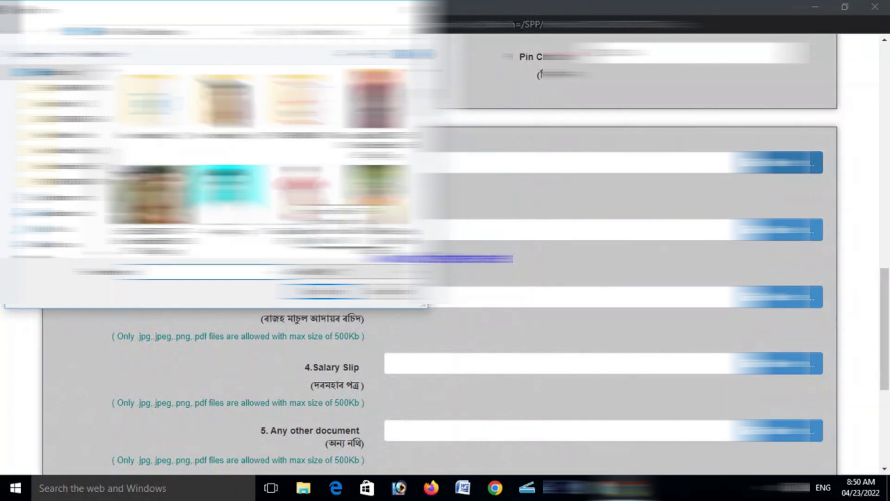
{"action": "key", "text": "Return"}
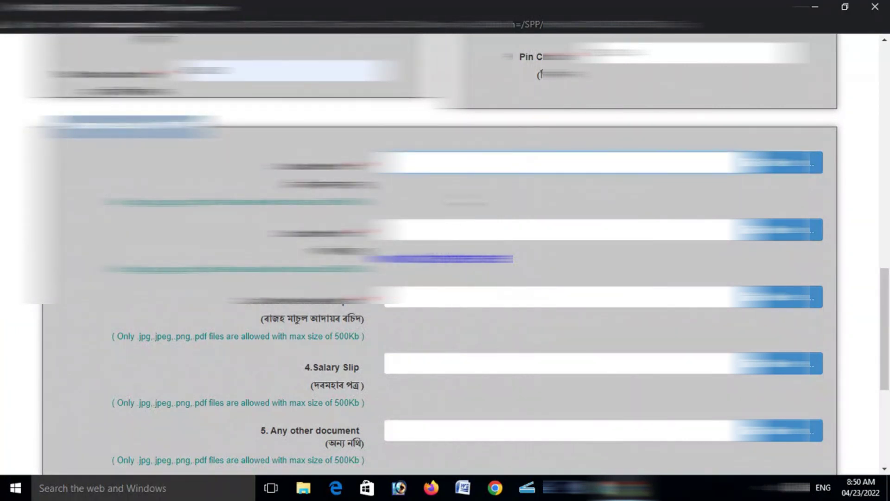
{"action": "scroll", "coordinate": [322, 173], "scroll_direction": "down", "scroll_amount": 1}
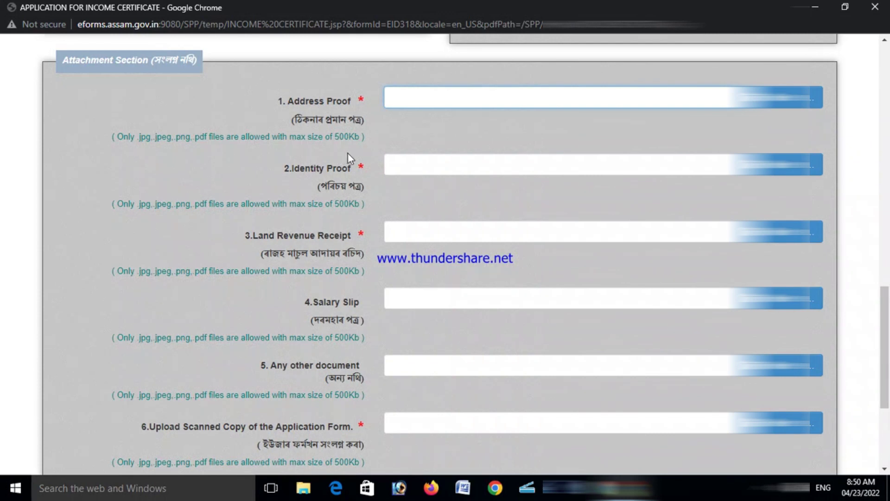
{"action": "scroll", "coordinate": [353, 167], "scroll_direction": "down", "scroll_amount": 3}
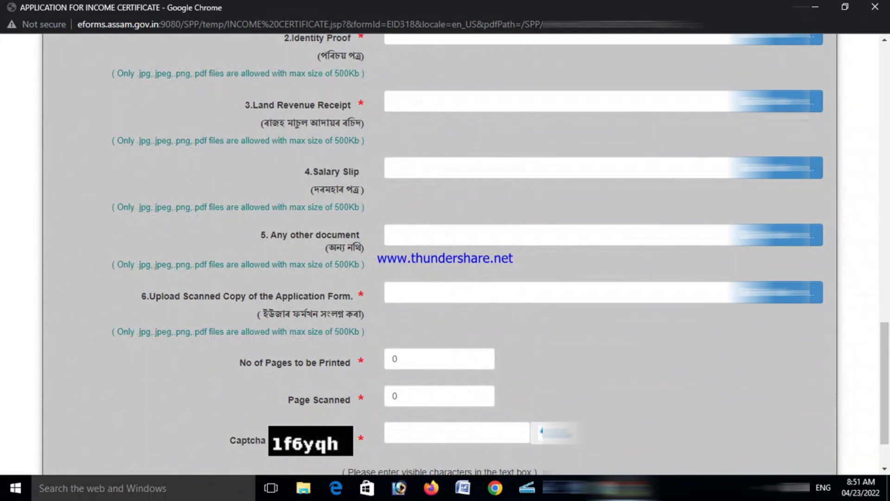
{"action": "scroll", "coordinate": [381, 261], "scroll_direction": "down", "scroll_amount": 3}
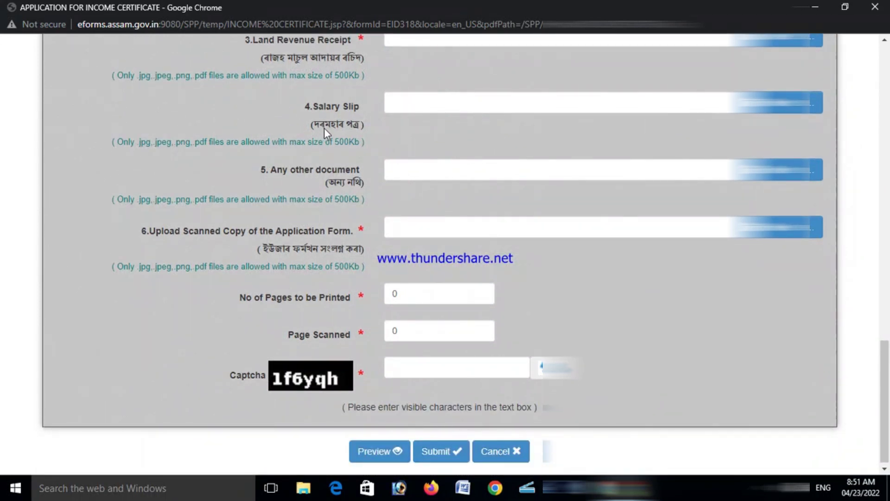
{"action": "scroll", "coordinate": [417, 137], "scroll_direction": "down", "scroll_amount": 1}
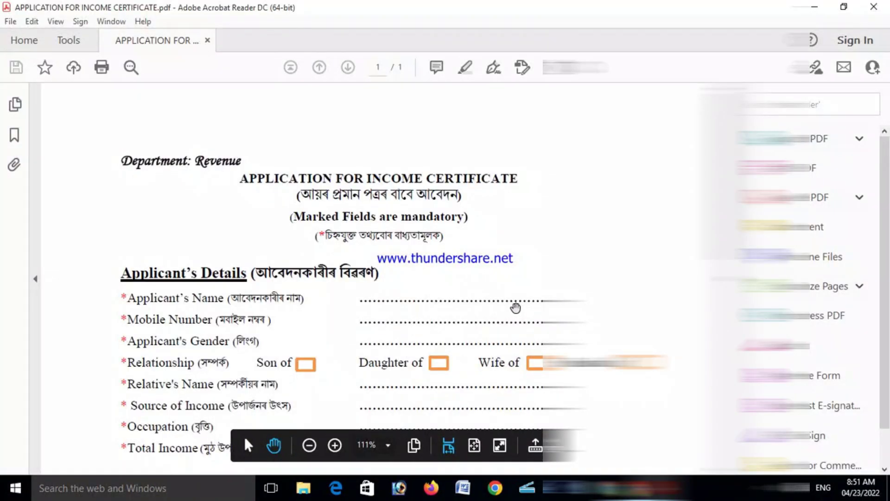
Examine the APPLICATION FOR INCOME CERTIFICATE PDF in Adobe Acrobat Reader, from the applicant's details to the supporting documents and signature area
{"action": "scroll", "coordinate": [380, 235], "scroll_direction": "down", "scroll_amount": 3}
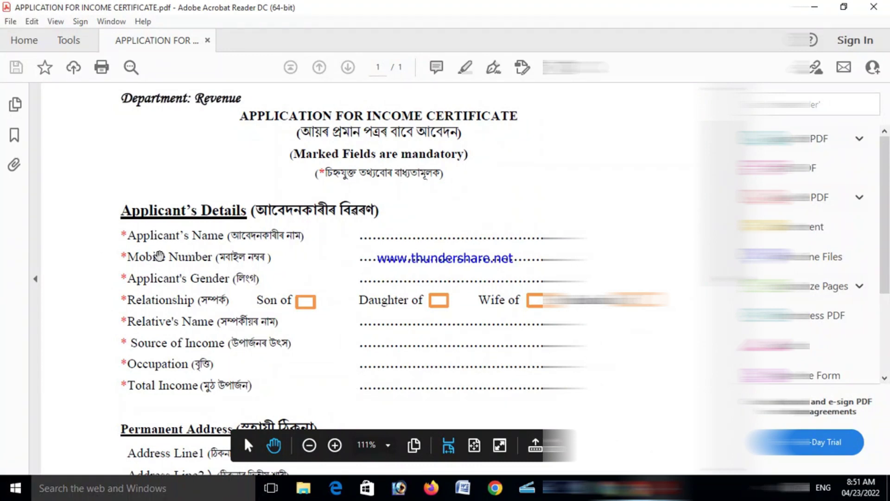
{"action": "scroll", "coordinate": [426, 263], "scroll_direction": "down", "scroll_amount": 4}
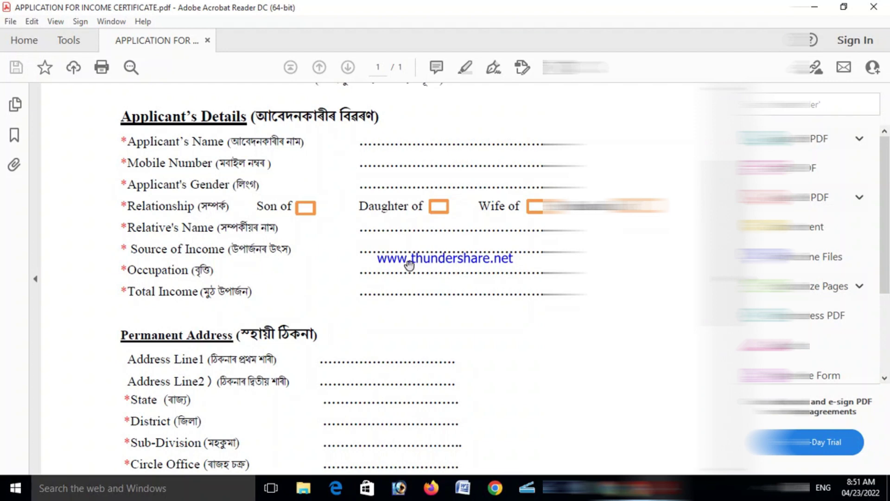
{"action": "scroll", "coordinate": [421, 247], "scroll_direction": "down", "scroll_amount": 10}
{"action": "scroll", "coordinate": [324, 262], "scroll_direction": "down", "scroll_amount": 3}
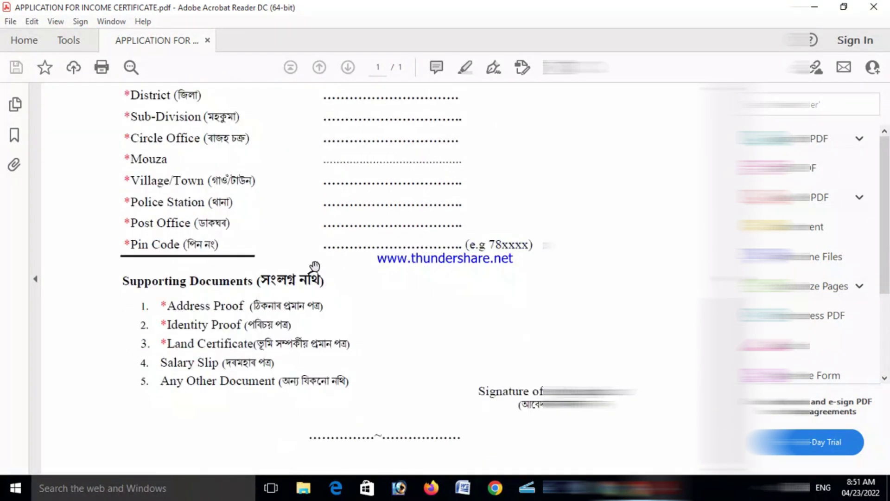
{"action": "scroll", "coordinate": [449, 283], "scroll_direction": "up", "scroll_amount": 1}
{"action": "scroll", "coordinate": [449, 272], "scroll_direction": "up", "scroll_amount": 15}
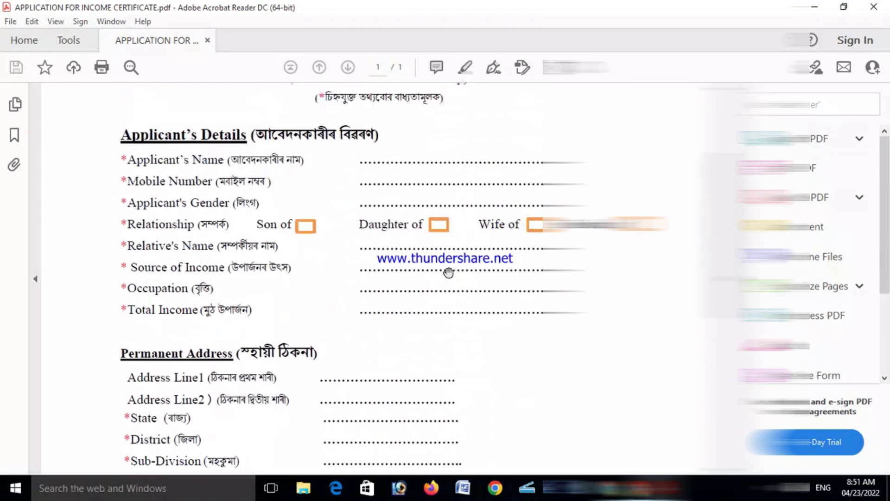
{"action": "scroll", "coordinate": [468, 264], "scroll_direction": "down", "scroll_amount": 17}
{"action": "mouse_move", "coordinate": [506, 413]}
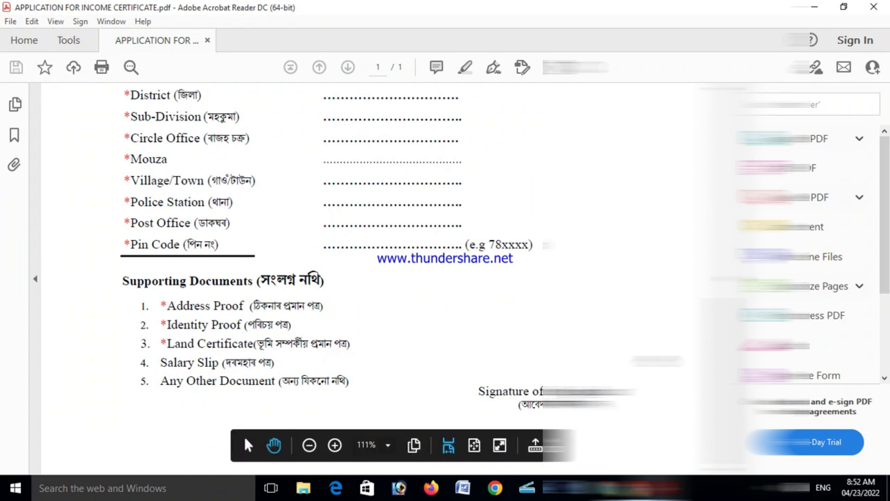
Return to the online application in Chrome and set No of Pages to be Printed to 5 and Page Scanned to 3
{"action": "mouse_move", "coordinate": [623, 488]}
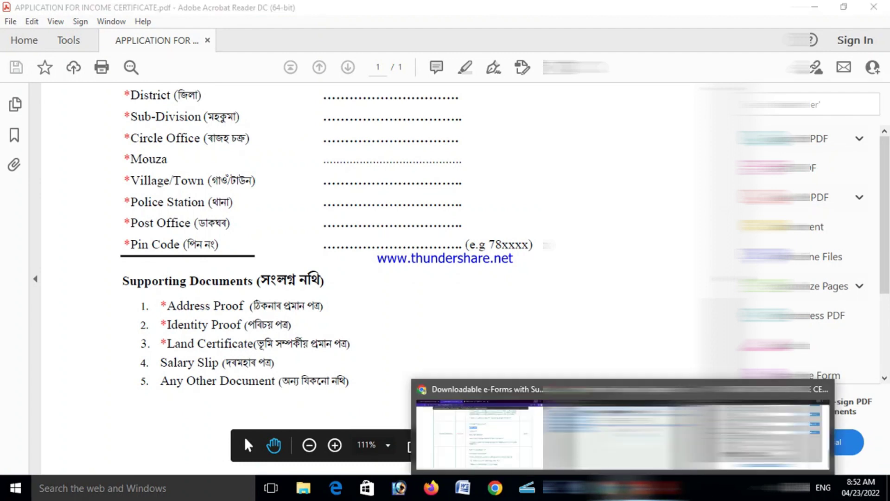
{"action": "left_click", "coordinate": [621, 433]}
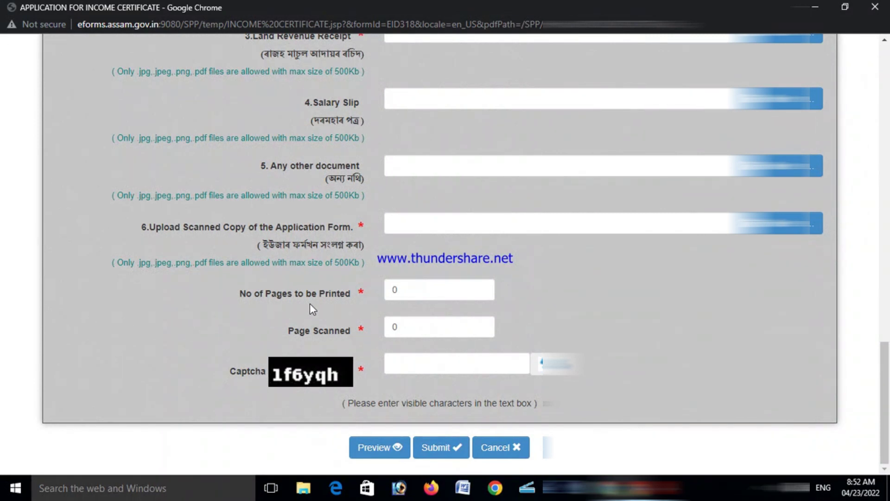
{"action": "left_click", "coordinate": [399, 292]}
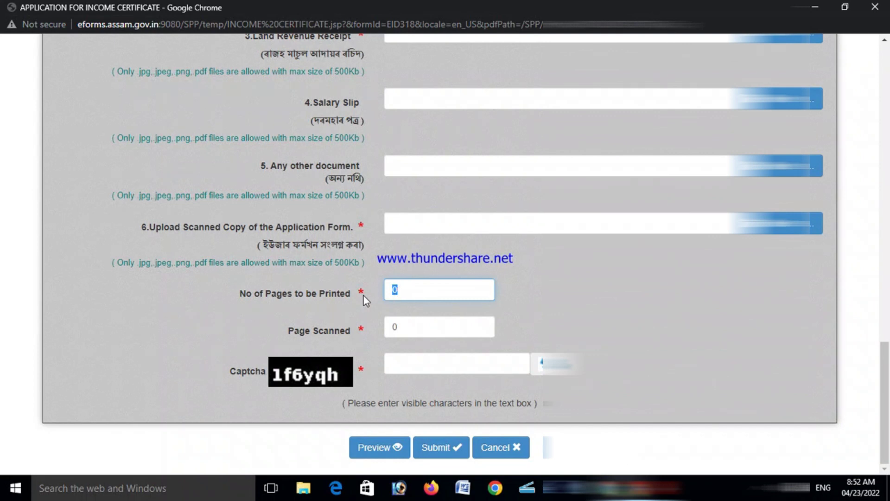
{"action": "type", "text": "5"}
{"action": "left_click", "coordinate": [412, 326]}
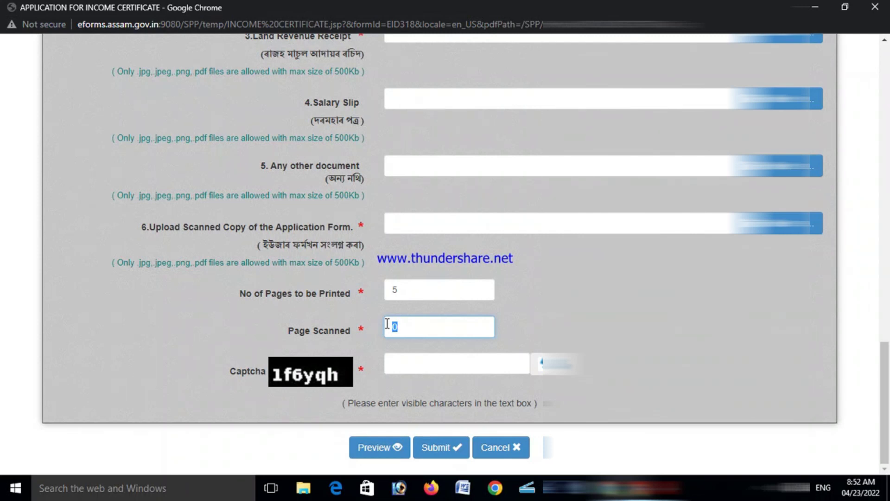
{"action": "type", "text": "3"}
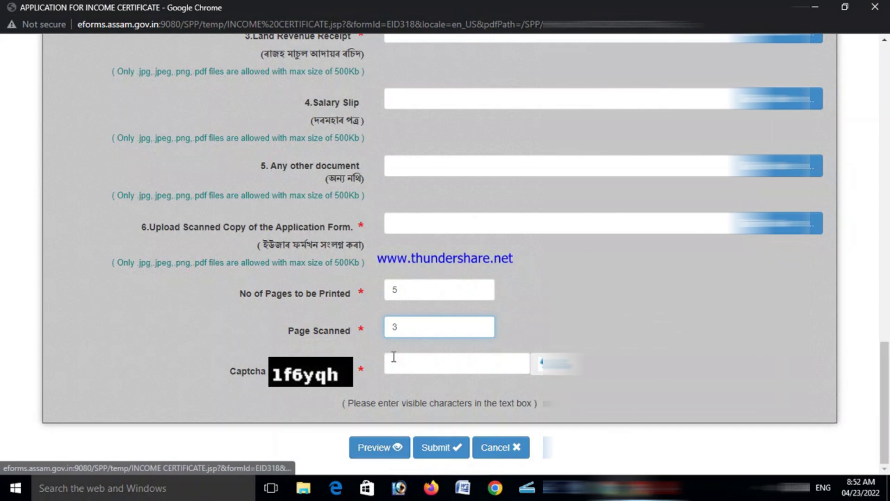
Review the whole Income Certificate application and confirm its submission
{"action": "scroll", "coordinate": [521, 338], "scroll_direction": "up", "scroll_amount": 20}
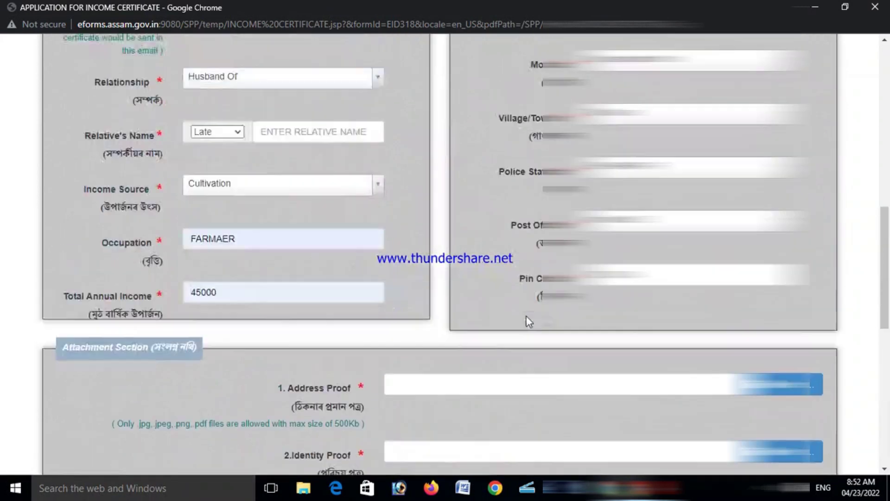
{"action": "scroll", "coordinate": [499, 320], "scroll_direction": "down", "scroll_amount": 5}
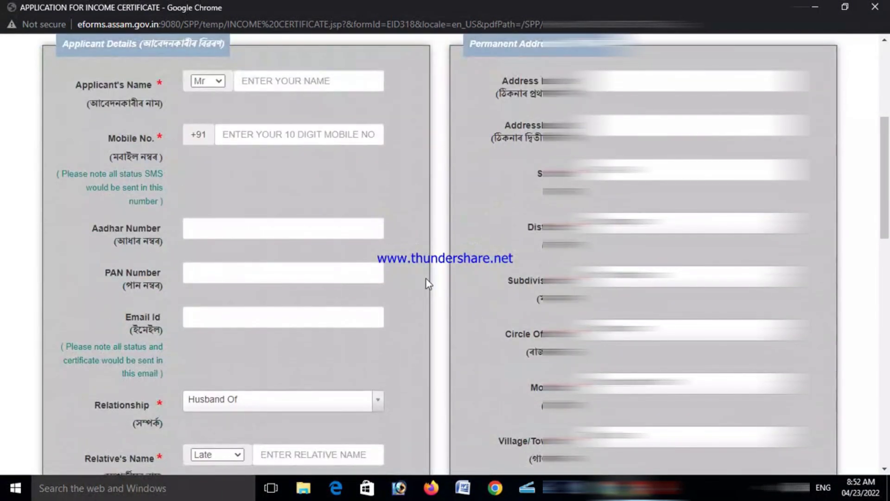
{"action": "scroll", "coordinate": [398, 318], "scroll_direction": "down", "scroll_amount": 15}
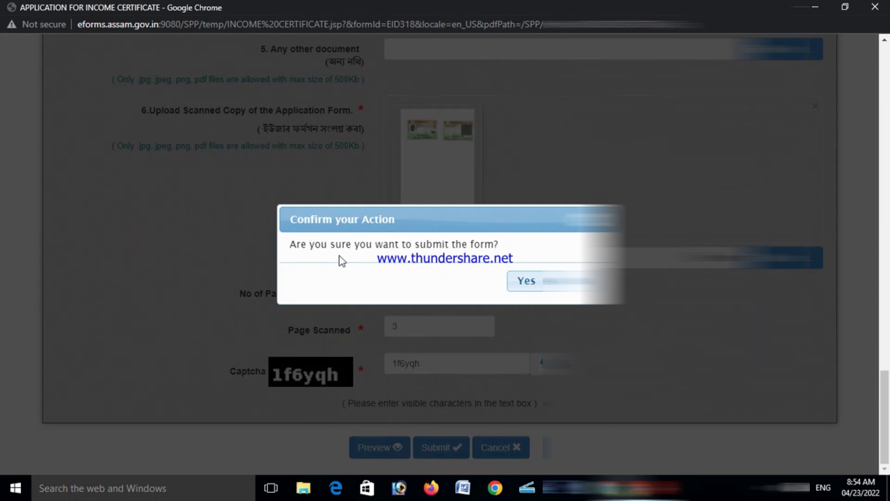
{"action": "left_click", "coordinate": [527, 280]}
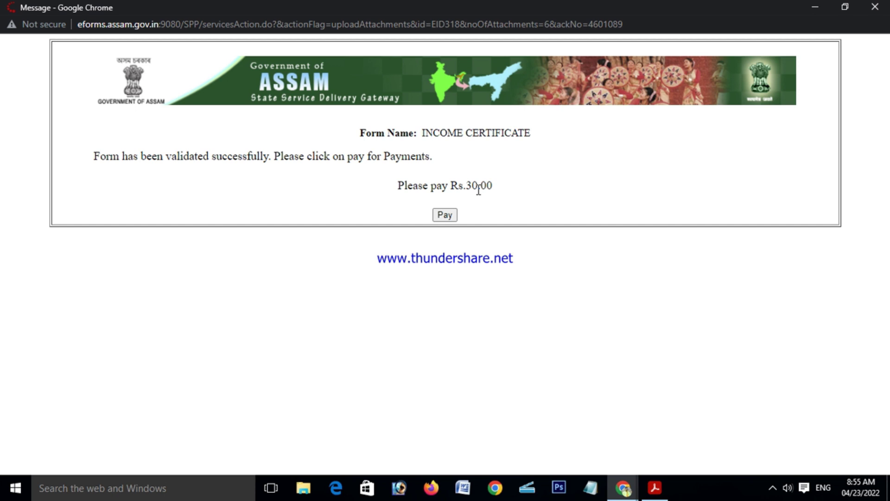
Proceed to the CSC wallet payment page for the application fee and check the amount to pay
{"action": "left_click", "coordinate": [445, 216]}
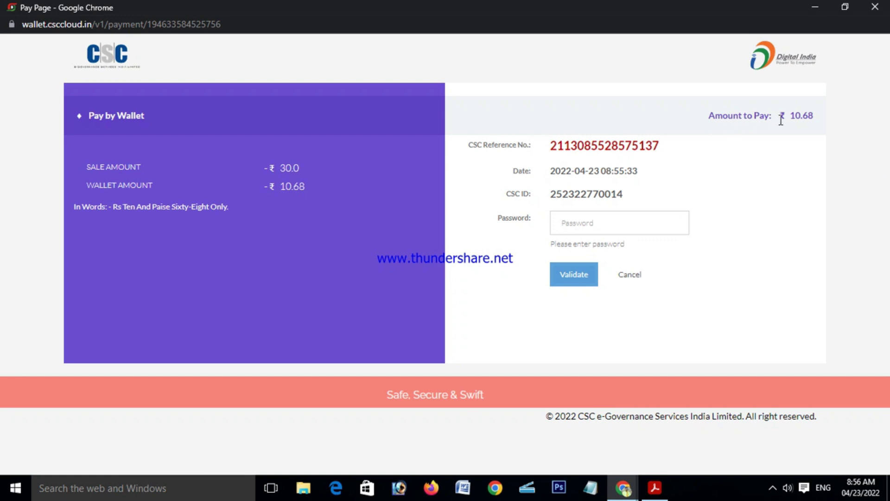
{"action": "left_click_drag", "start_coordinate": [786, 120], "coordinate": [819, 123]}
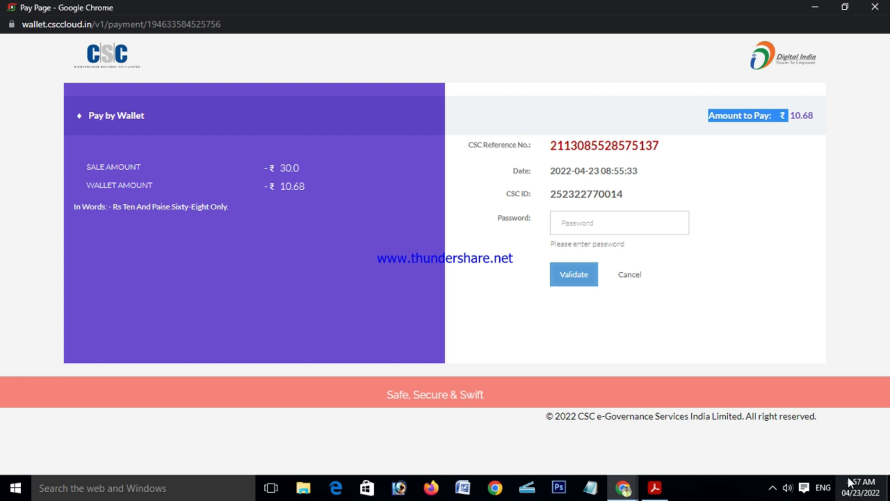
{"action": "mouse_move", "coordinate": [848, 477]}
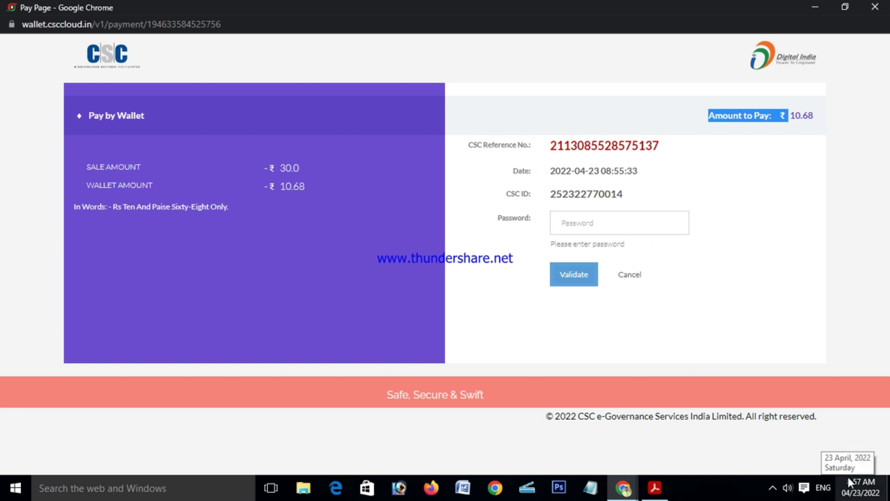